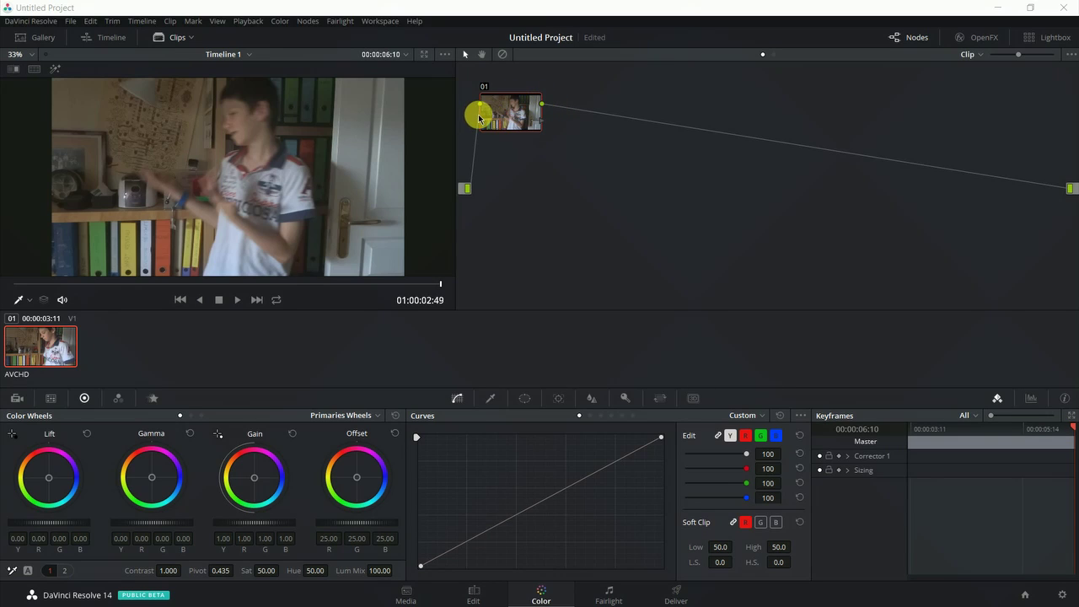
- Move the playhead to 01:00:01:48 and reposition node 01 near the source so the graph has free space after it
{"action": "left_click_drag", "start_coordinate": [495, 112], "coordinate": [572, 157]}
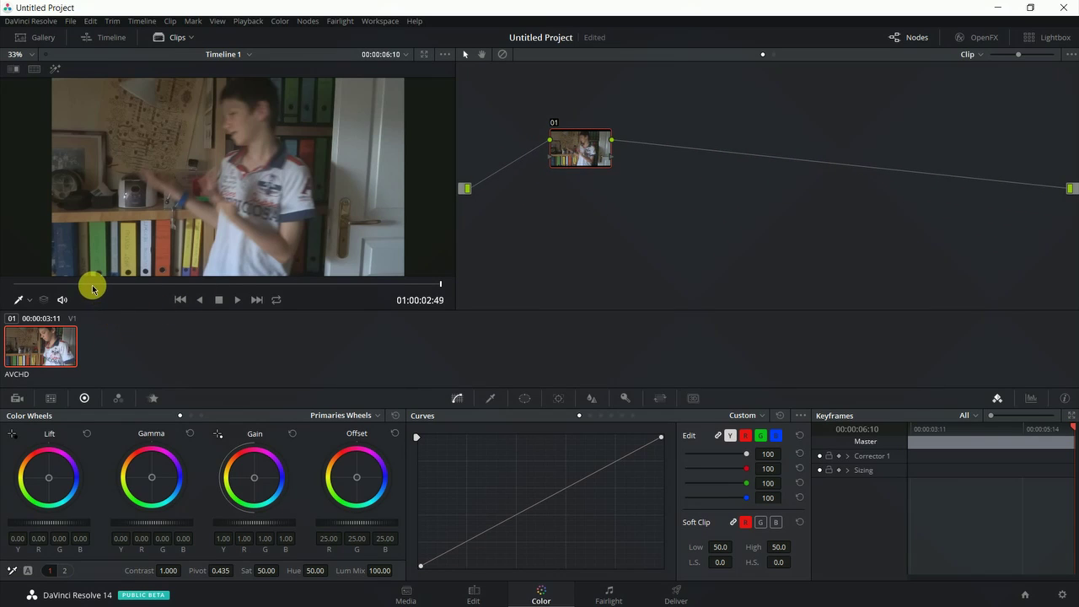
{"action": "left_click_drag", "start_coordinate": [149, 284], "coordinate": [295, 284]}
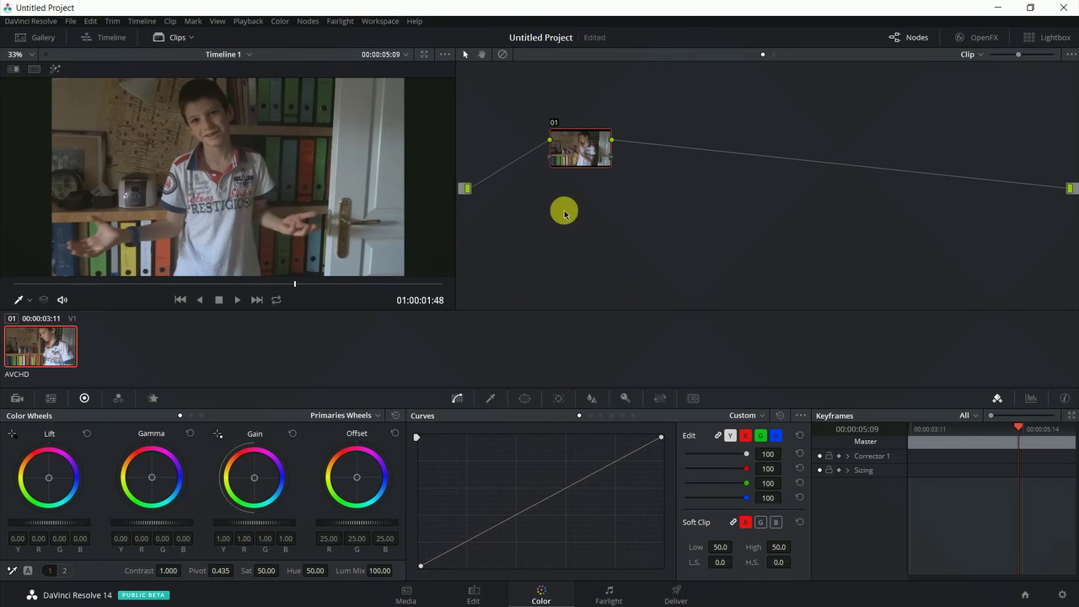
{"action": "left_click_drag", "start_coordinate": [573, 152], "coordinate": [634, 168]}
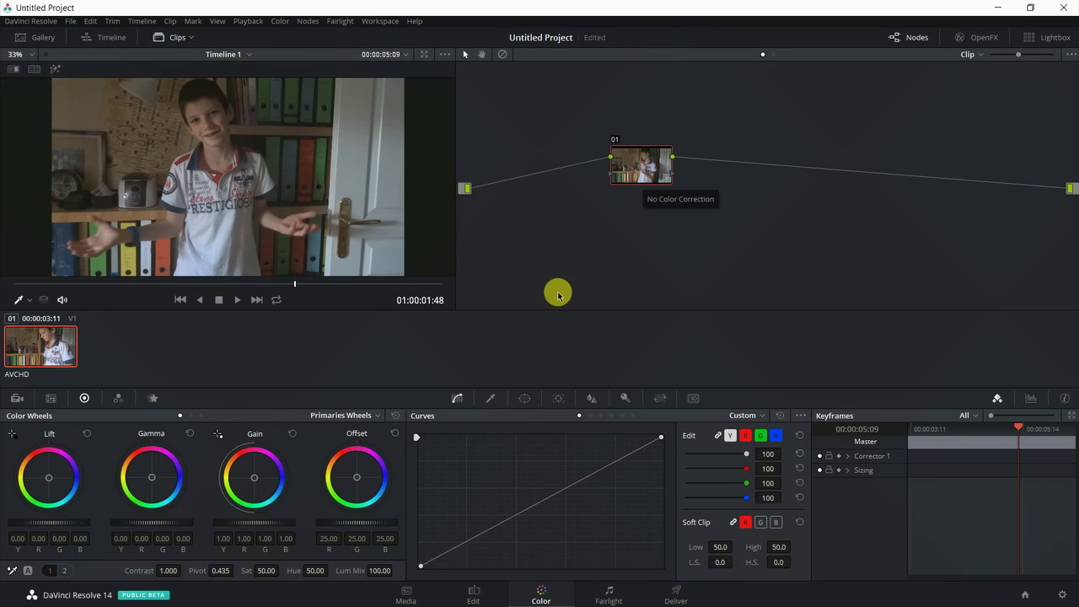
{"action": "left_click_drag", "start_coordinate": [638, 163], "coordinate": [532, 112]}
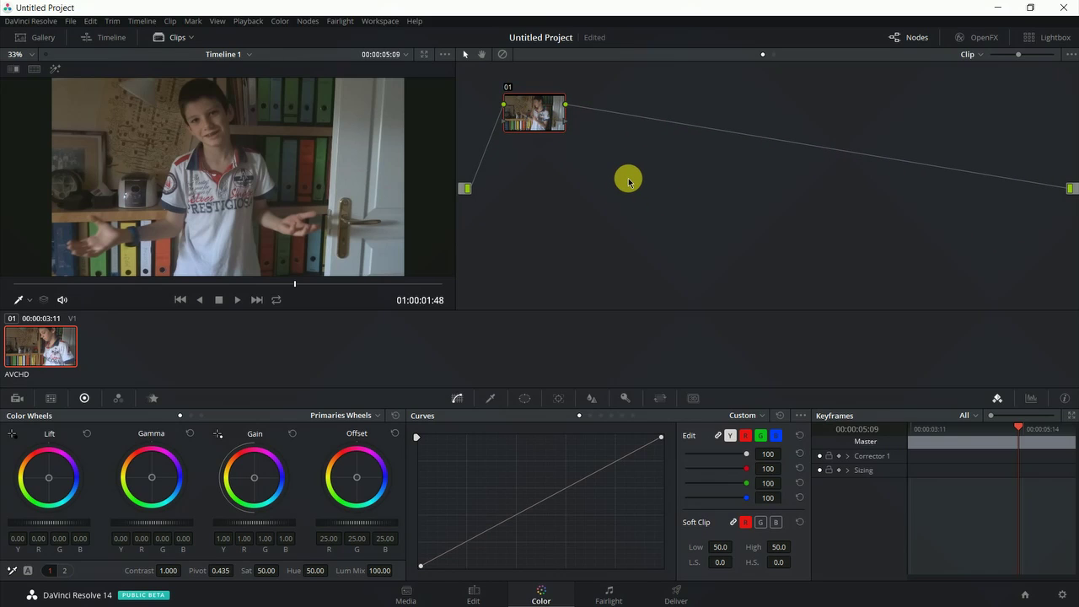
- Add a second corrector node below node 01, fed directly from the source and disconnected from node 01 and the output
{"action": "key", "text": "alt+s"}
{"action": "left_click_drag", "start_coordinate": [610, 103], "coordinate": [655, 159]}
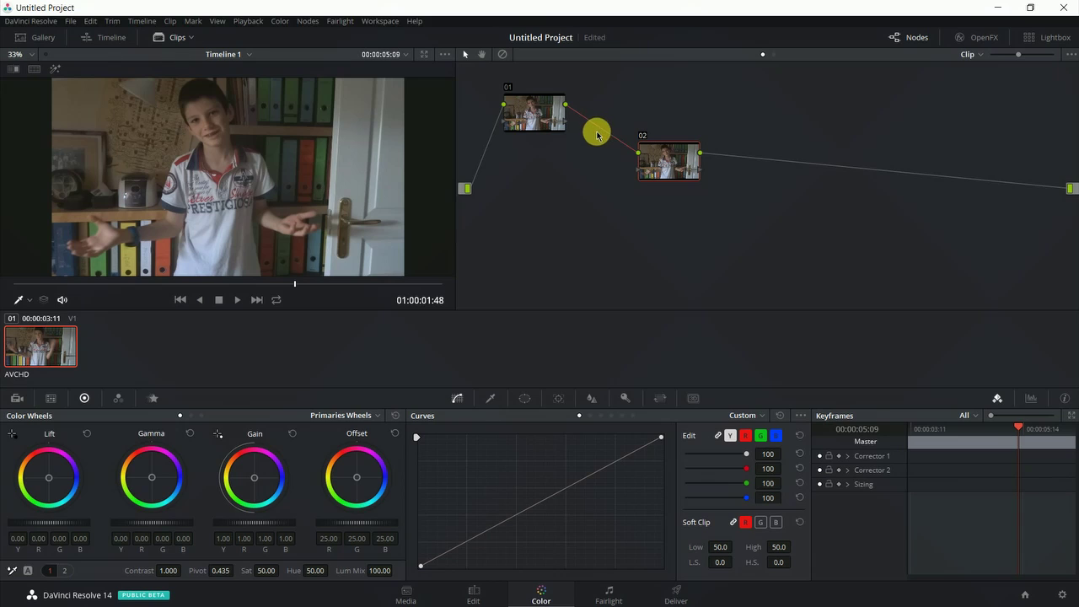
{"action": "key", "text": "Delete"}
{"action": "left_click_drag", "start_coordinate": [660, 161], "coordinate": [588, 174]}
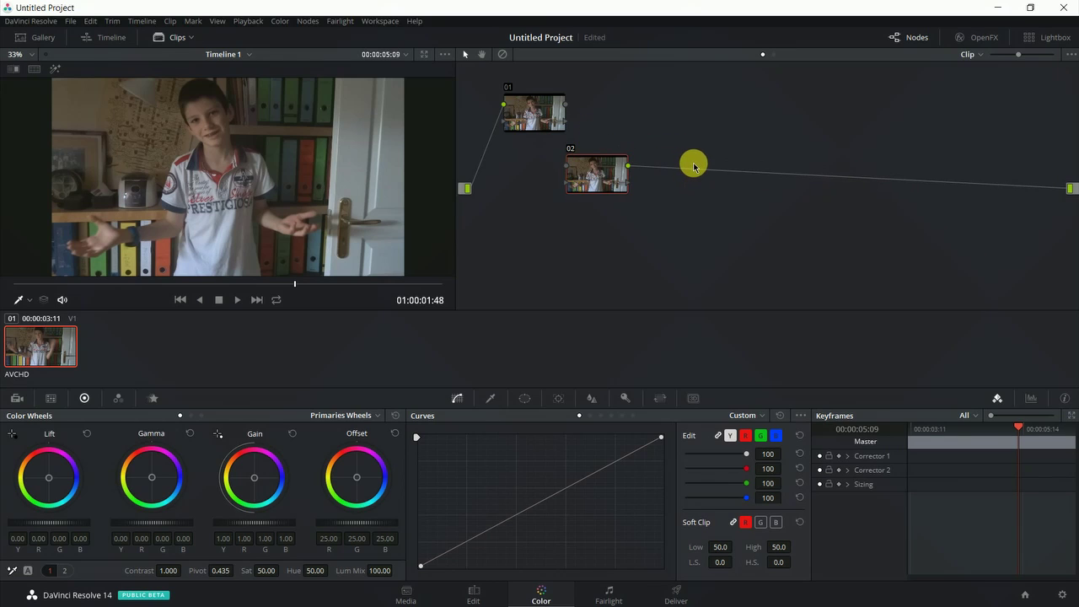
{"action": "key", "text": "Delete"}
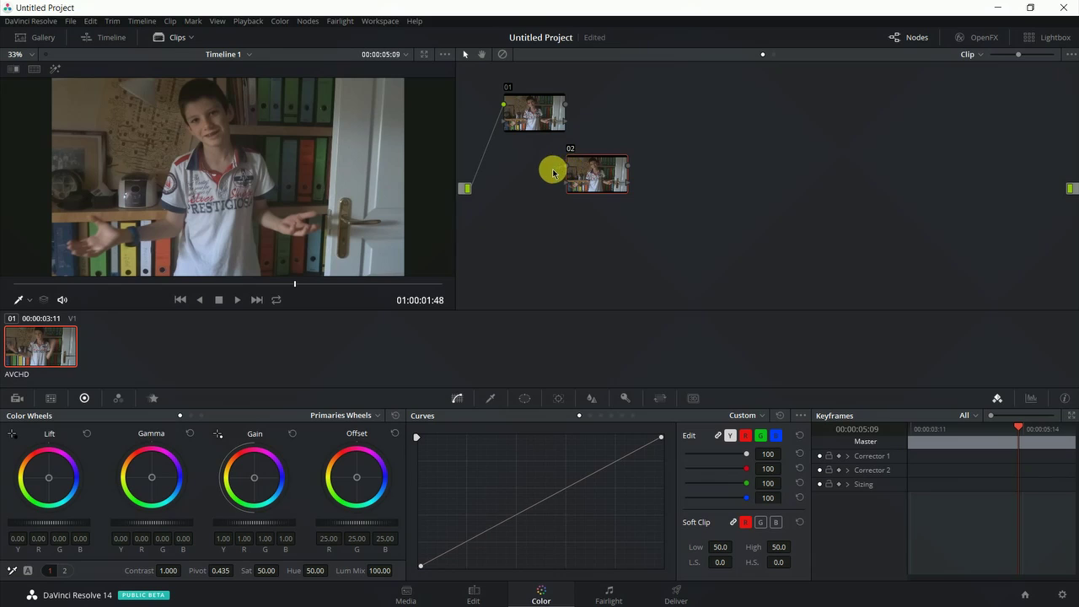
{"action": "left_click_drag", "start_coordinate": [566, 166], "coordinate": [481, 195]}
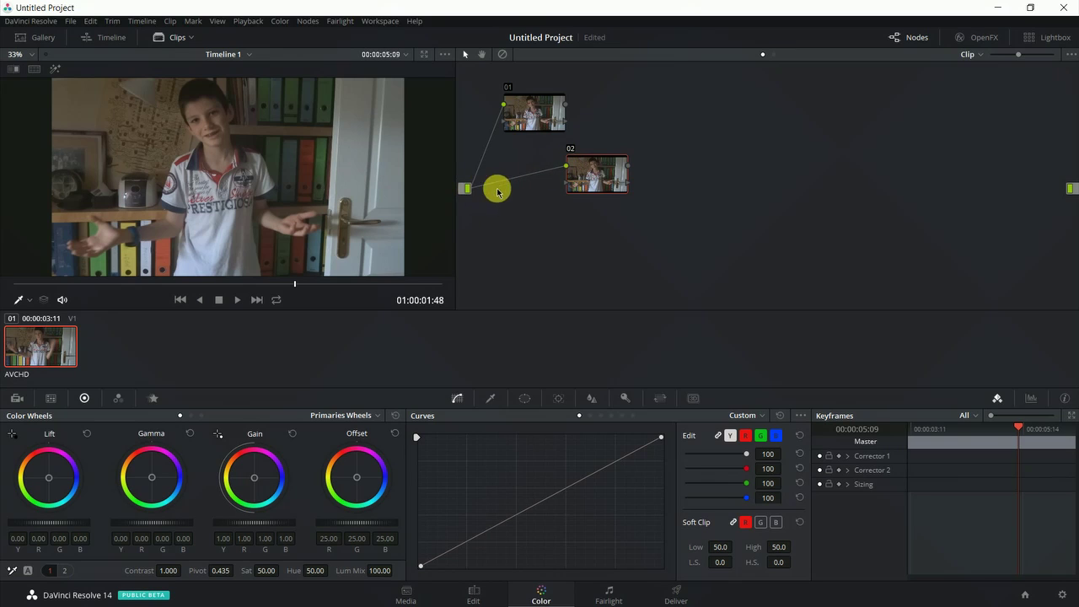
{"action": "left_click_drag", "start_coordinate": [600, 178], "coordinate": [553, 184]}
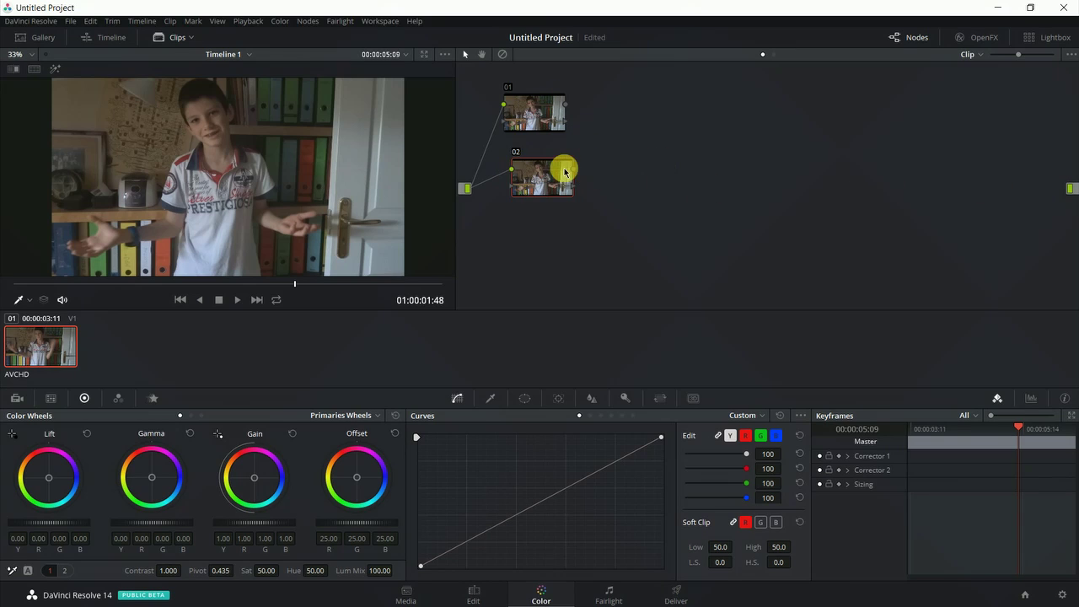
- Try to connect the outputs of both corrector nodes directly to the graph's final output
{"action": "mouse_move", "coordinate": [565, 104]}
{"action": "left_mouse_down"}
{"action": "mouse_move", "coordinate": [650, 140]}
{"action": "mouse_move", "coordinate": [1009, 190]}
{"action": "mouse_move", "coordinate": [1069, 188]}
{"action": "left_mouse_up"}
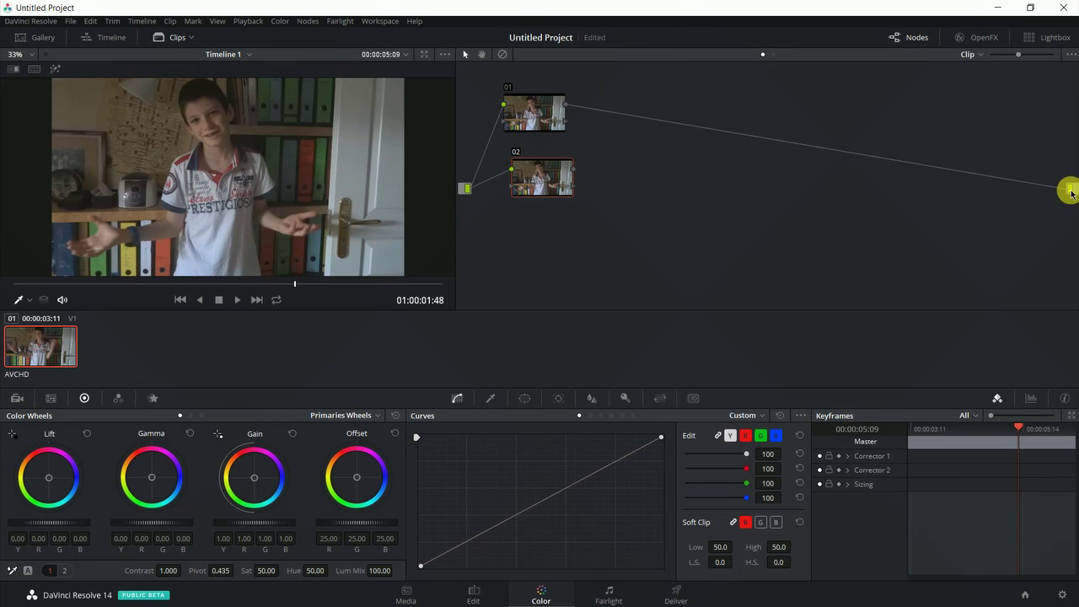
{"action": "left_click_drag", "start_coordinate": [573, 171], "coordinate": [1065, 187]}
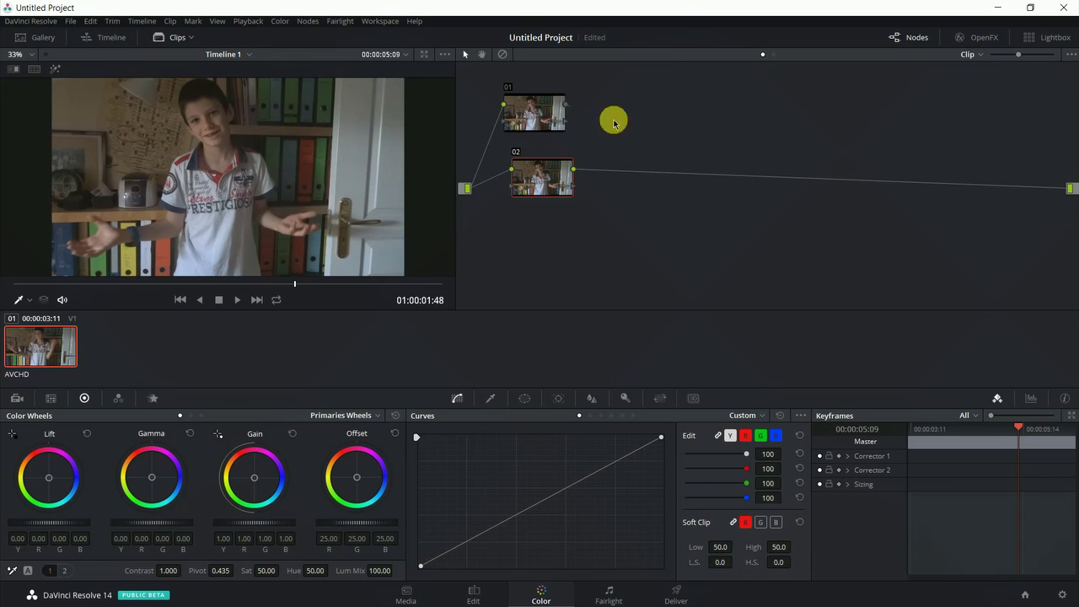
{"action": "left_click_drag", "start_coordinate": [614, 122], "coordinate": [1069, 188]}
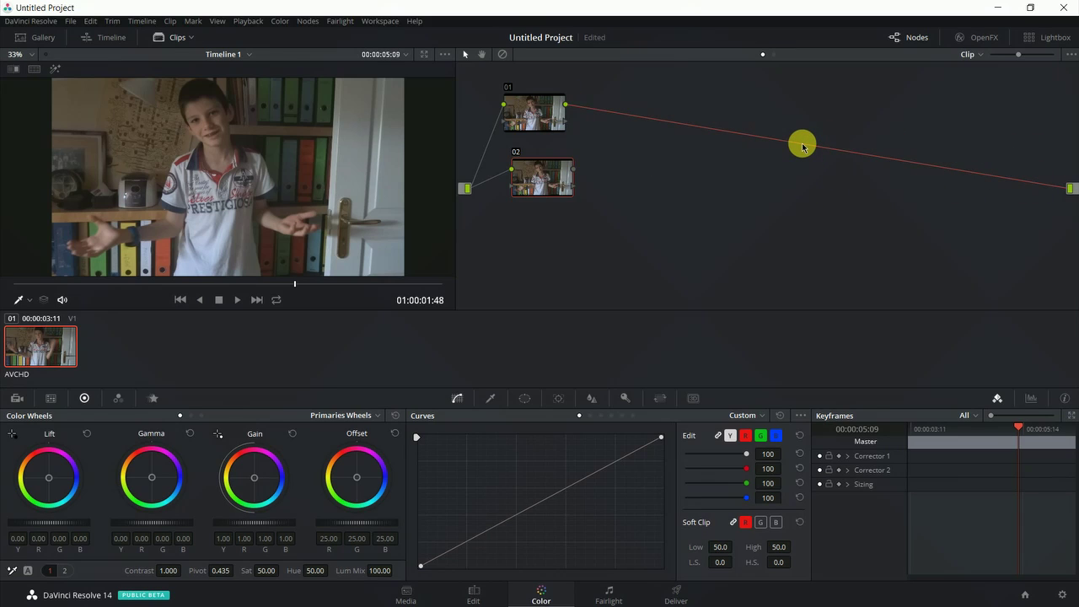
- Add a Parallel Mixer node after the two correctors and wire nodes 01 and 02 through it to the final output
{"action": "right_click", "coordinate": [632, 153]}
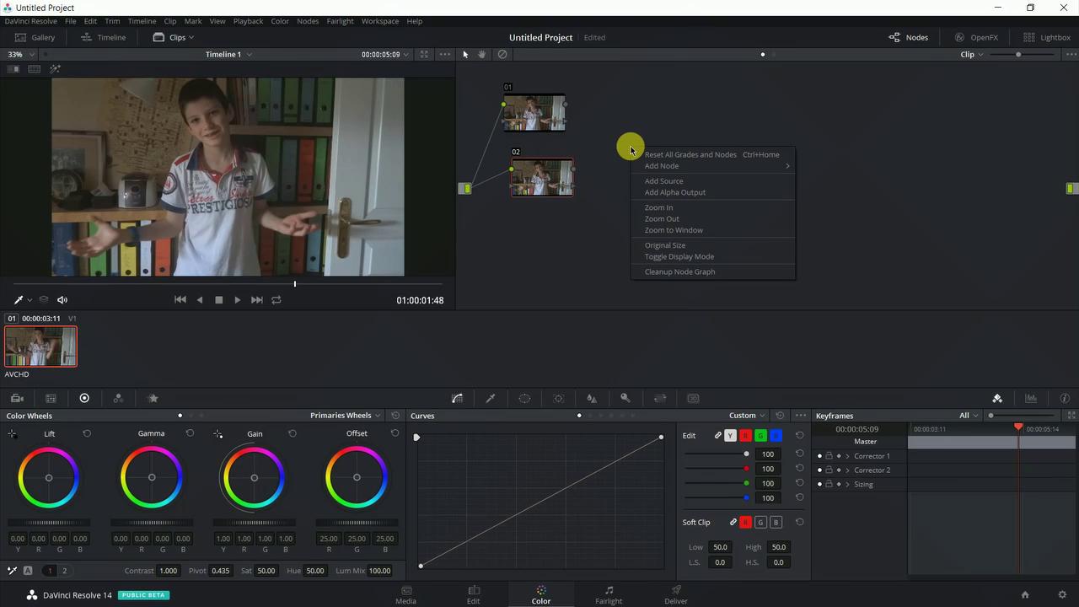
{"action": "mouse_move", "coordinate": [679, 171]}
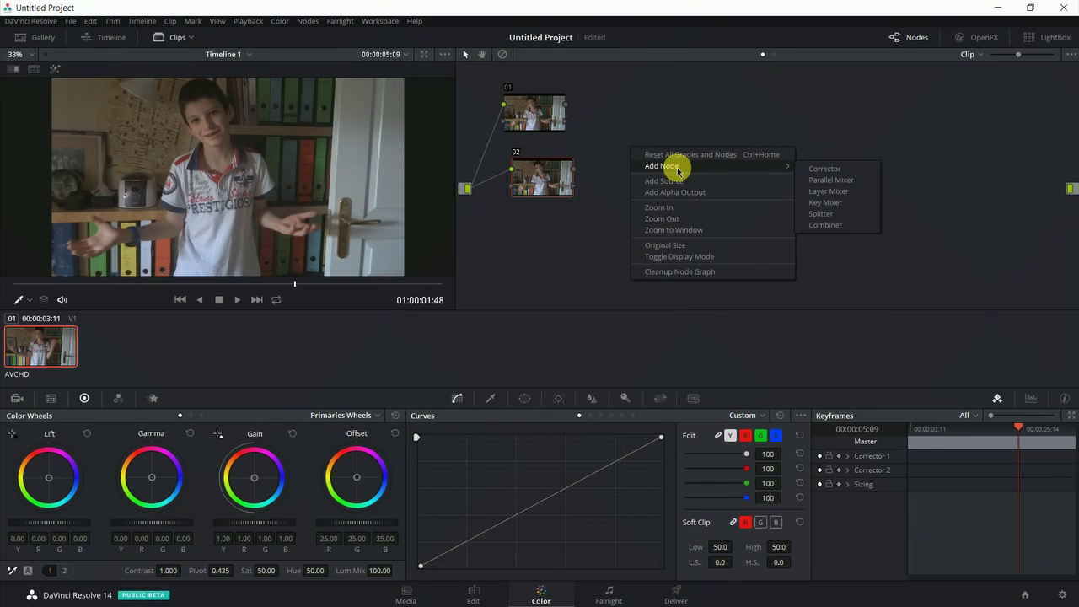
{"action": "left_click", "coordinate": [840, 185]}
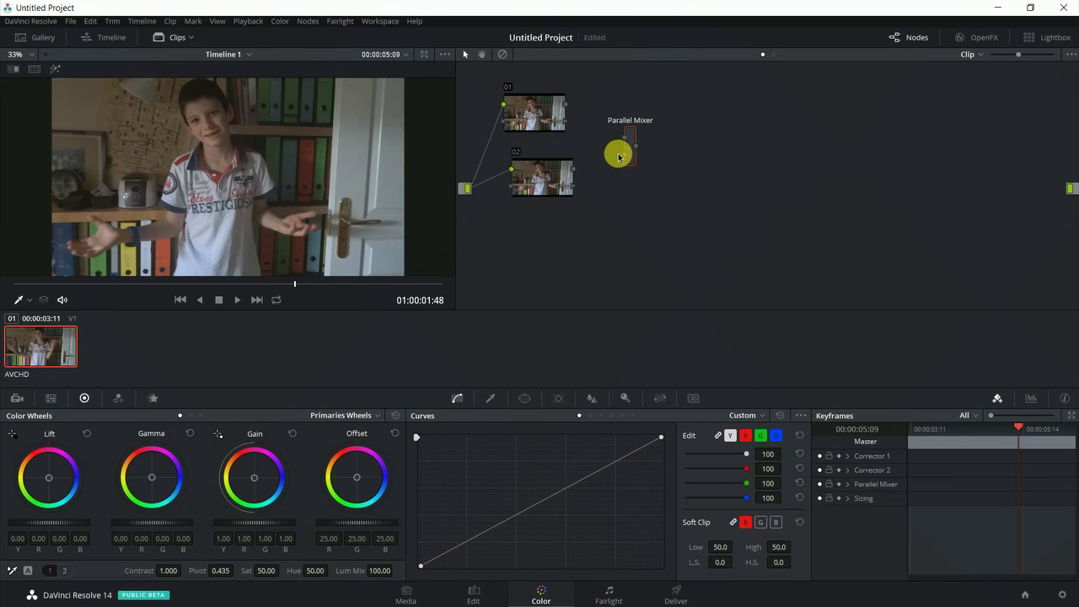
{"action": "left_click_drag", "start_coordinate": [634, 147], "coordinate": [660, 149]}
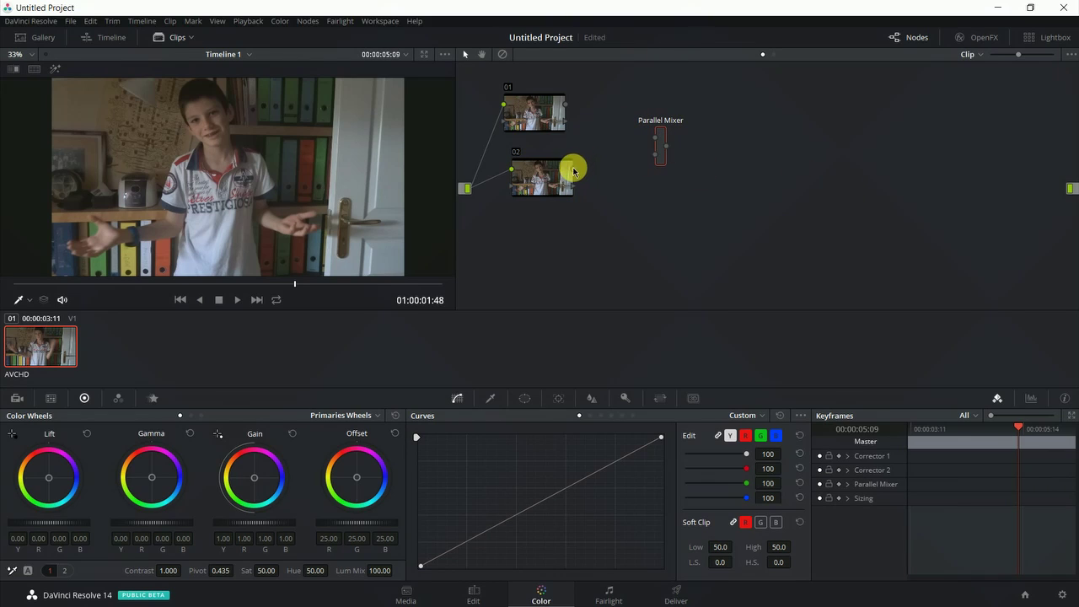
{"action": "left_click_drag", "start_coordinate": [582, 172], "coordinate": [657, 155]}
{"action": "left_click_drag", "start_coordinate": [567, 106], "coordinate": [1073, 192]}
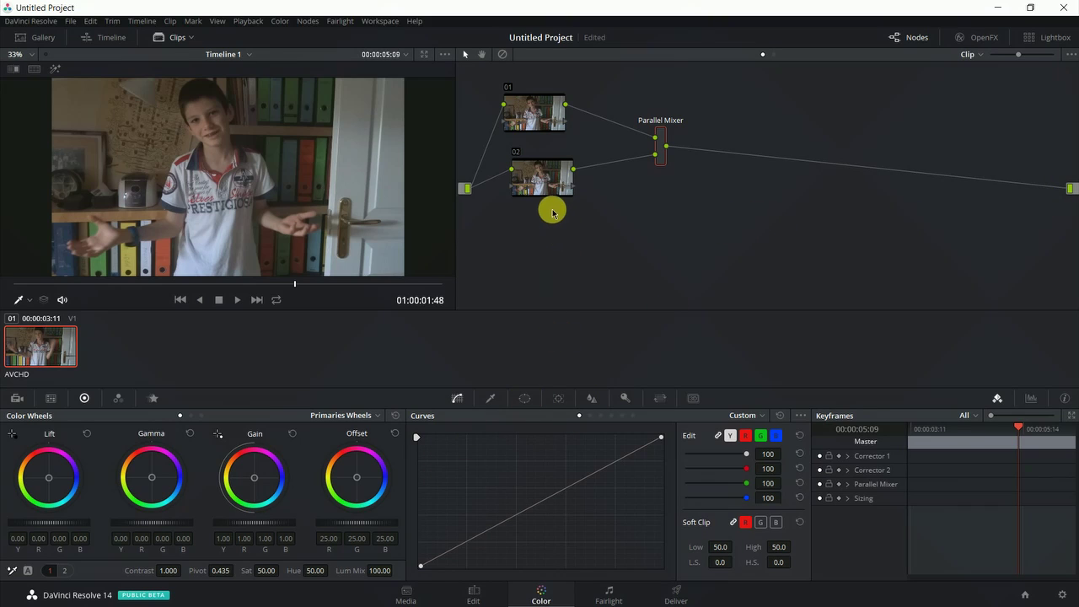
- Add a linear window to node 01 at about pan 45.21, tilt 52.55, and stretch it over the boy and shelves
{"action": "left_click", "coordinate": [525, 123]}
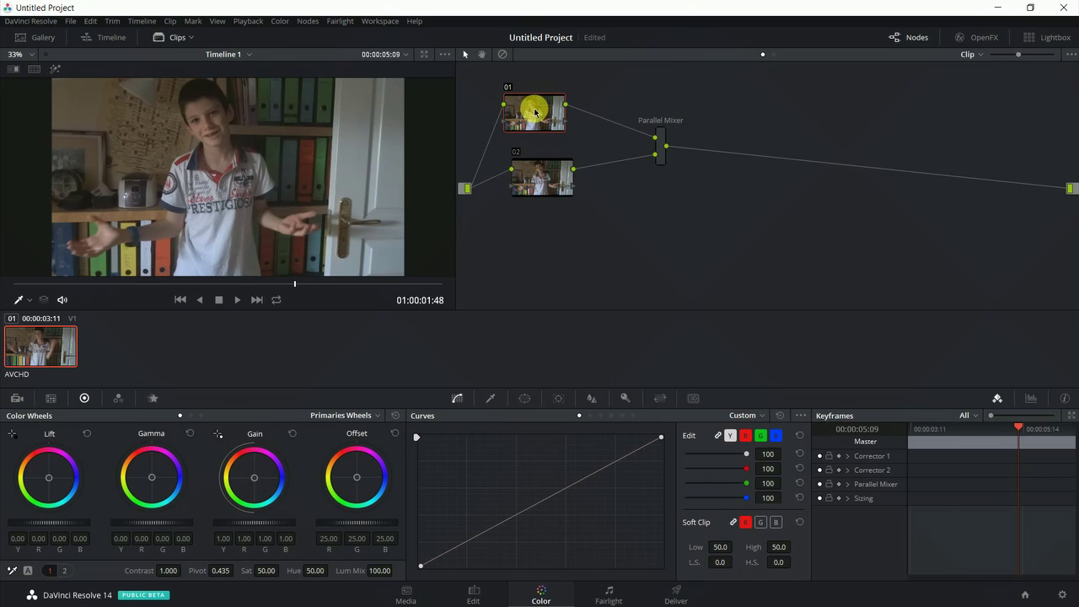
{"action": "left_click_drag", "start_coordinate": [528, 180], "coordinate": [525, 191]}
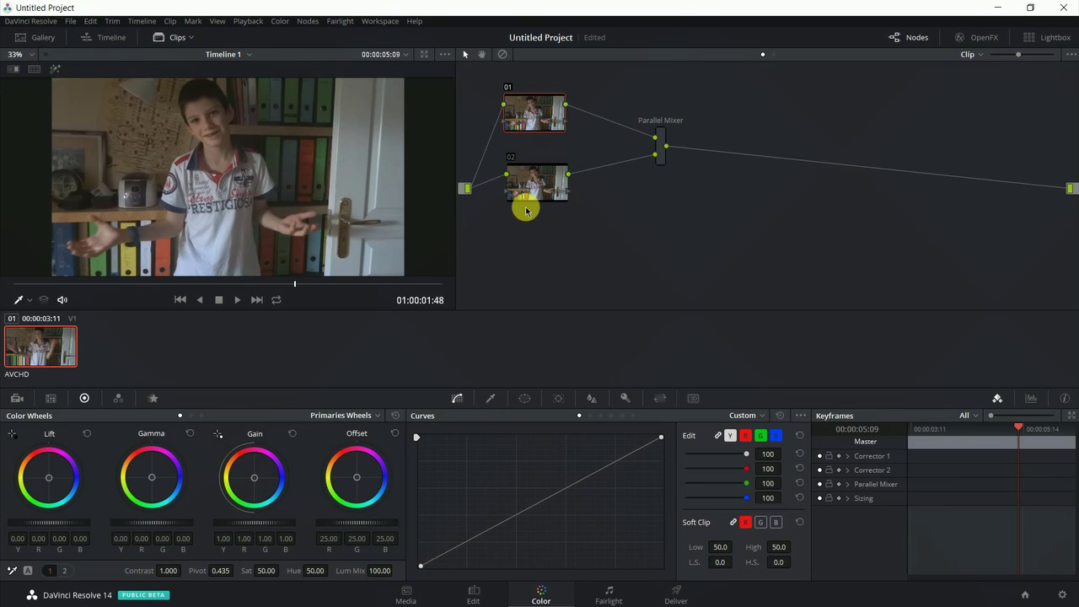
{"action": "left_click", "coordinate": [527, 399]}
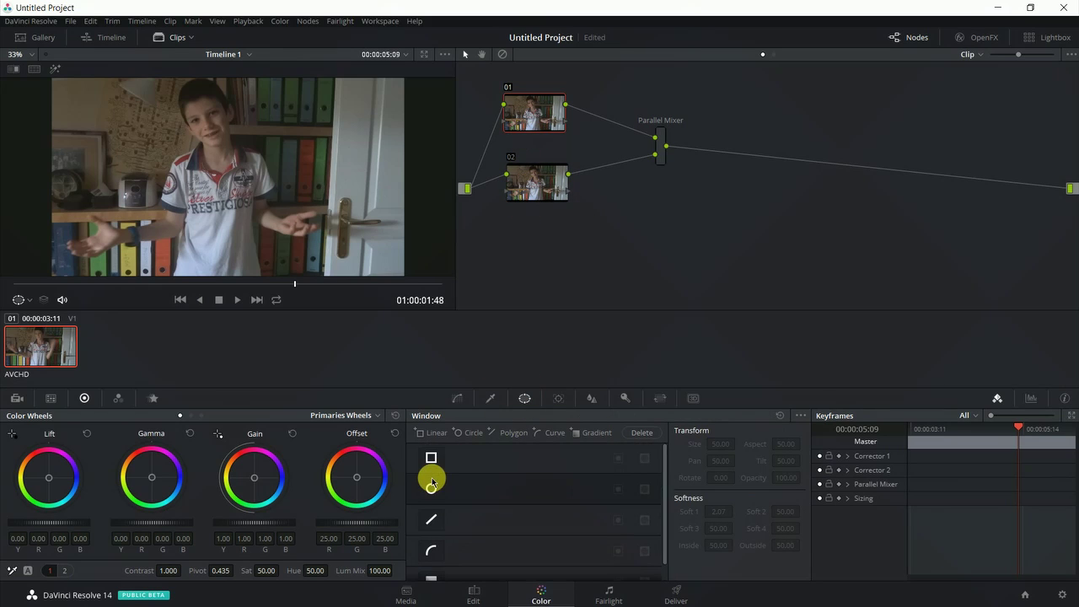
{"action": "left_click", "coordinate": [435, 455]}
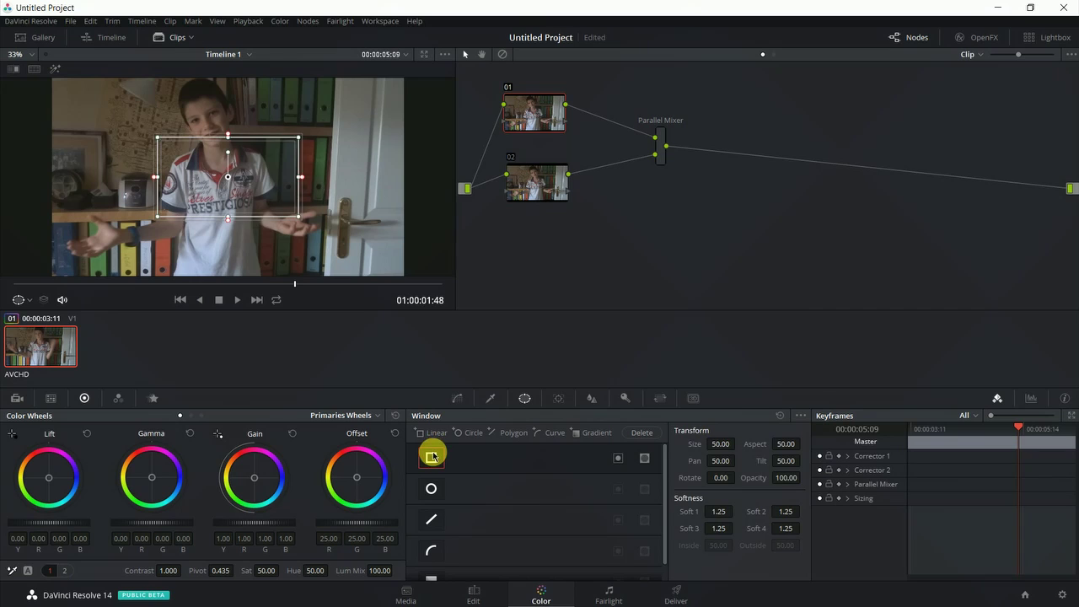
{"action": "left_click_drag", "start_coordinate": [211, 188], "coordinate": [141, 159]}
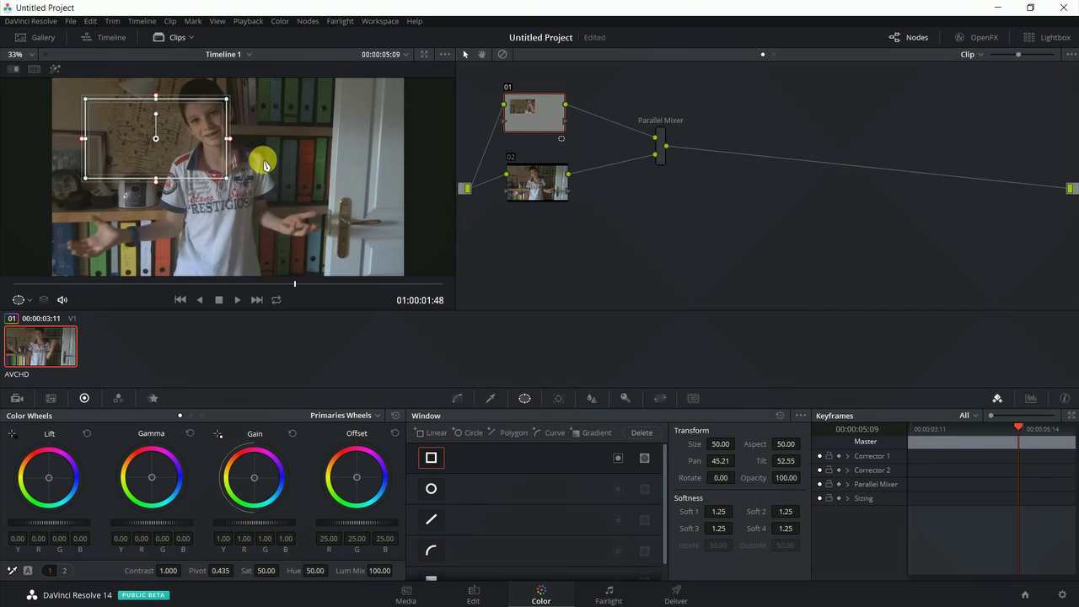
{"action": "left_click_drag", "start_coordinate": [230, 142], "coordinate": [307, 146]}
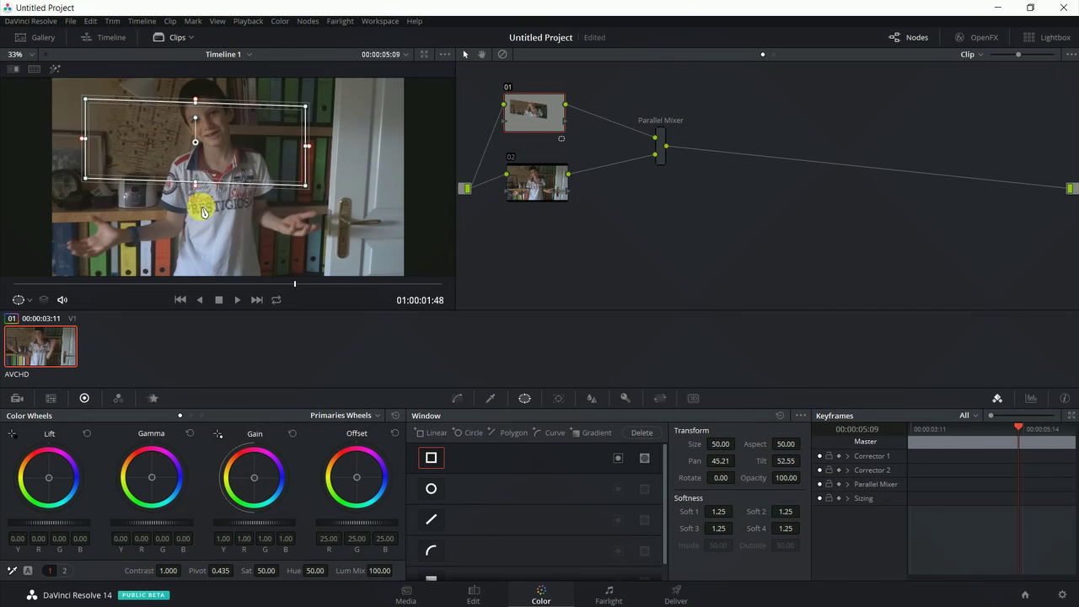
{"action": "left_click_drag", "start_coordinate": [193, 181], "coordinate": [195, 253]}
- Tint node 01's window green by shifting Gain to about 0.01 red, 1.89 green and 0.01 blue
{"action": "scroll", "coordinate": [231, 205], "scroll_direction": "down", "scroll_amount": 1}
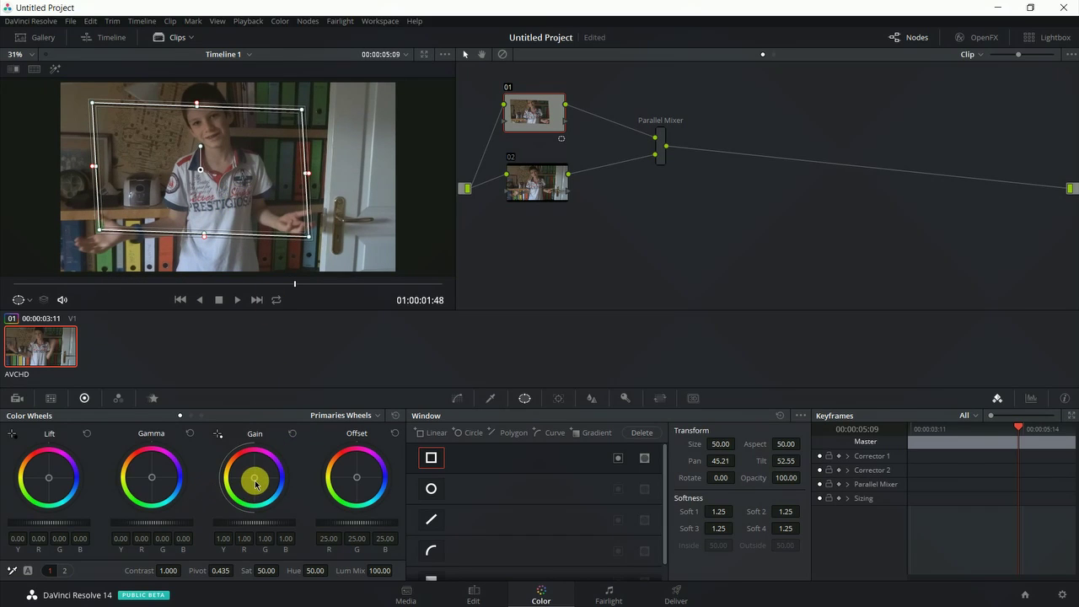
{"action": "left_click_drag", "start_coordinate": [240, 478], "coordinate": [111, 571]}
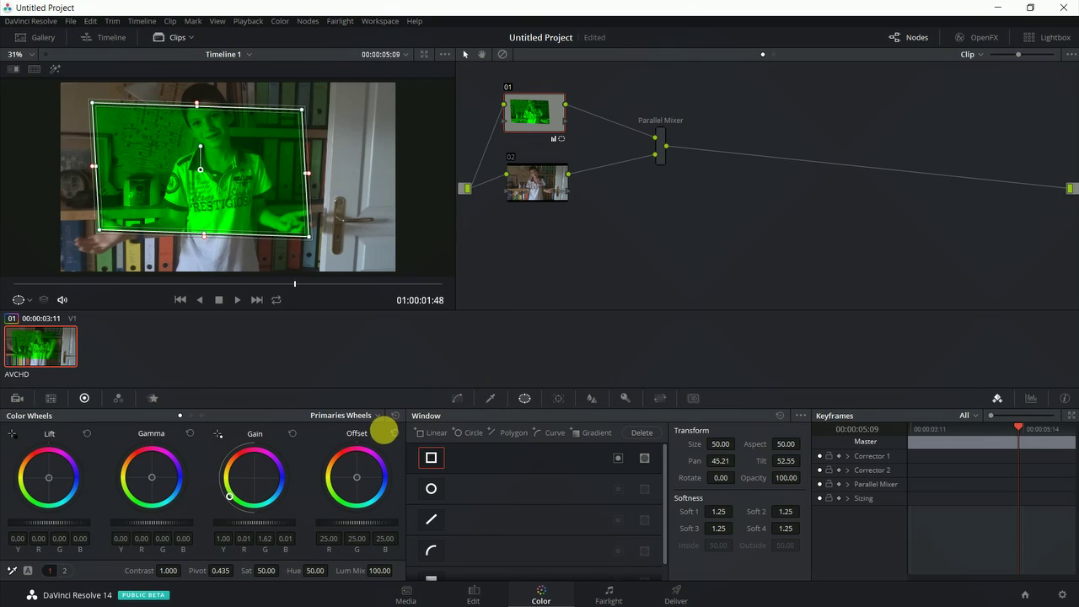
{"action": "left_click_drag", "start_coordinate": [384, 430], "coordinate": [307, 547]}
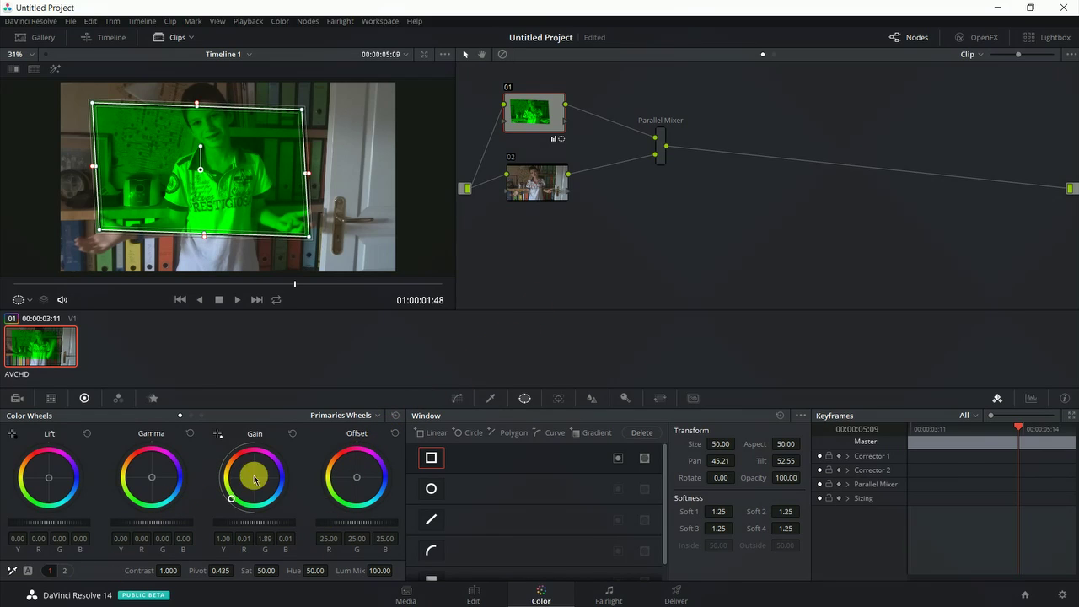
- Add a linear window to node 02, stretch its lower corner past the door, and place it at about pan 53.50, tilt 49.72
{"action": "left_click", "coordinate": [547, 180]}
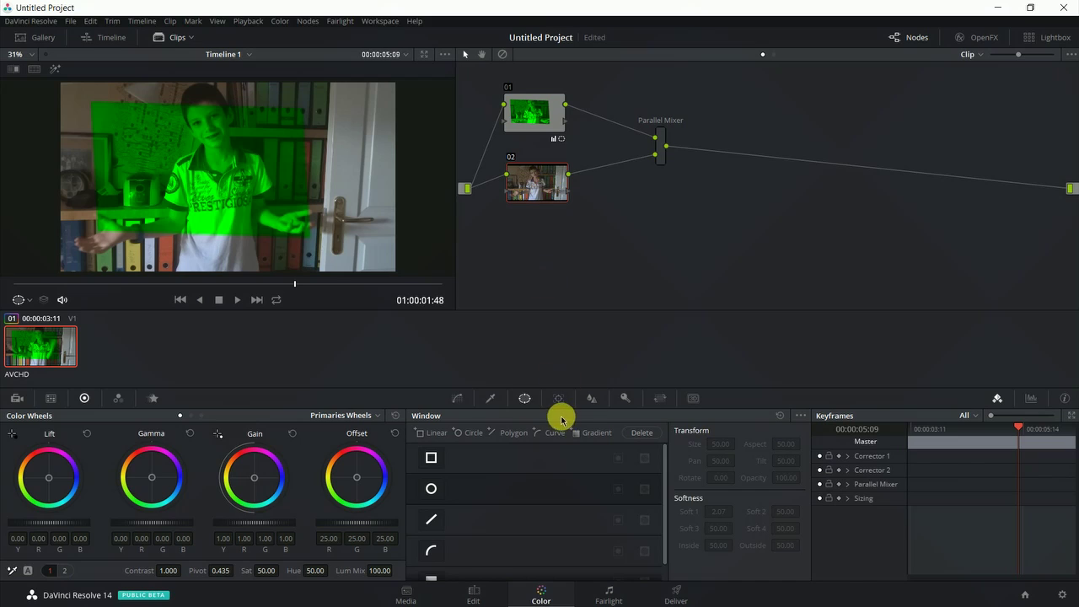
{"action": "left_click", "coordinate": [431, 461]}
{"action": "left_click_drag", "start_coordinate": [219, 195], "coordinate": [276, 147]}
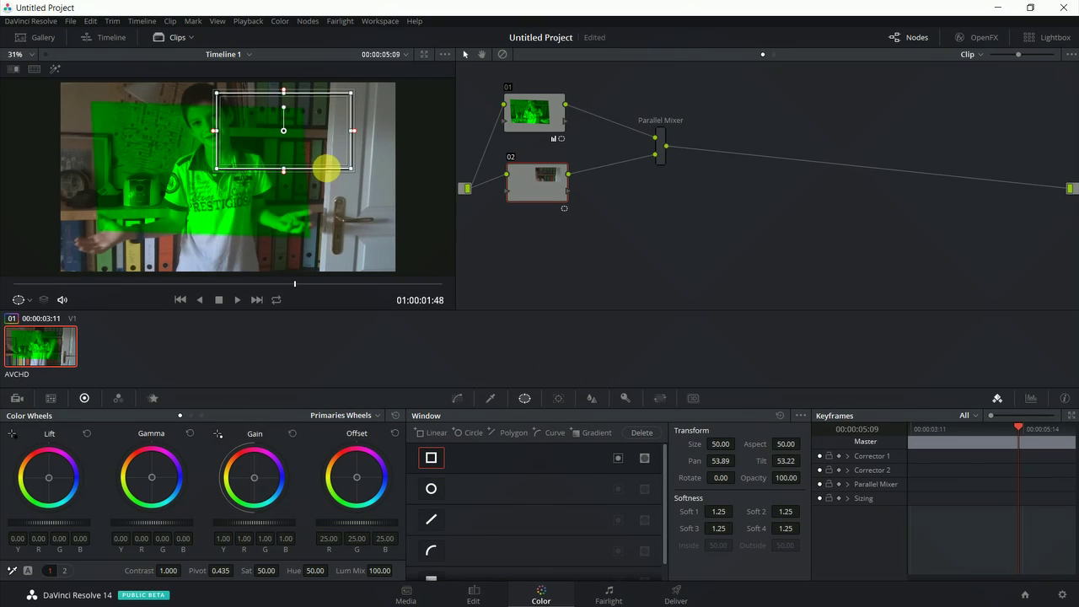
{"action": "left_click_drag", "start_coordinate": [347, 171], "coordinate": [420, 234]}
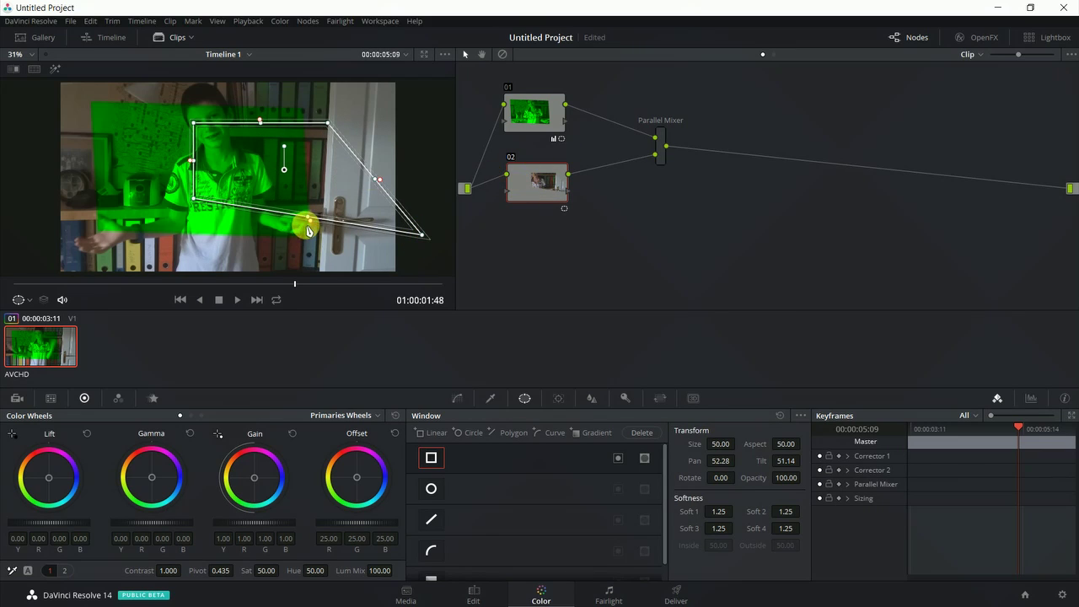
{"action": "mouse_move", "coordinate": [311, 219]}
{"action": "left_mouse_down"}
{"action": "mouse_move", "coordinate": [321, 234]}
{"action": "mouse_move", "coordinate": [316, 210]}
{"action": "left_mouse_up"}
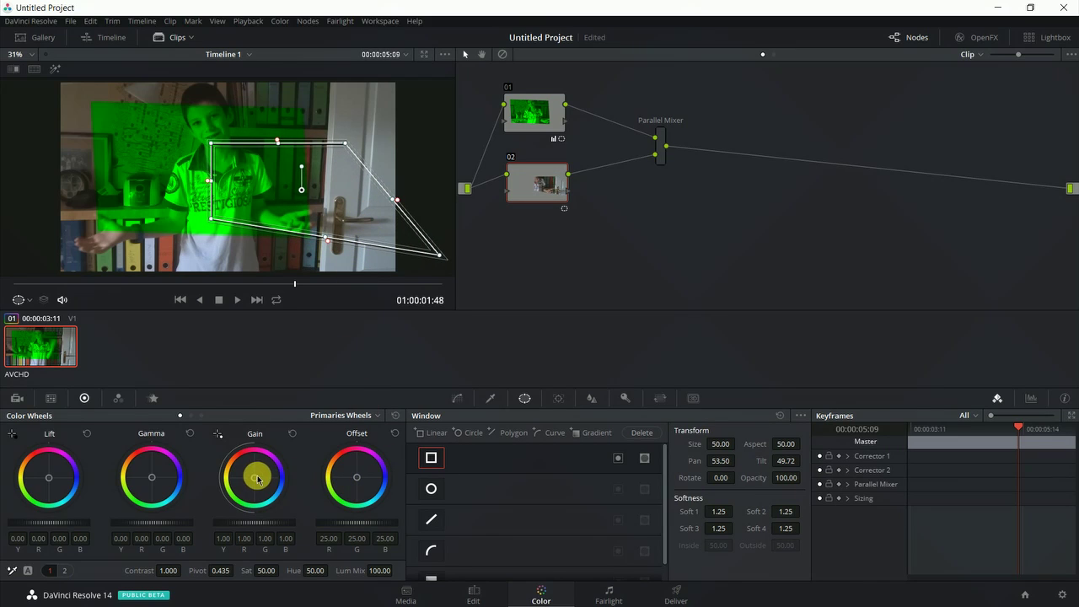
- Tint node 02 red with Gain at about 4.23 red, 0.11 green, 0.27 blue, and move its window over the green area
{"action": "left_click_drag", "start_coordinate": [257, 479], "coordinate": [140, 25]}
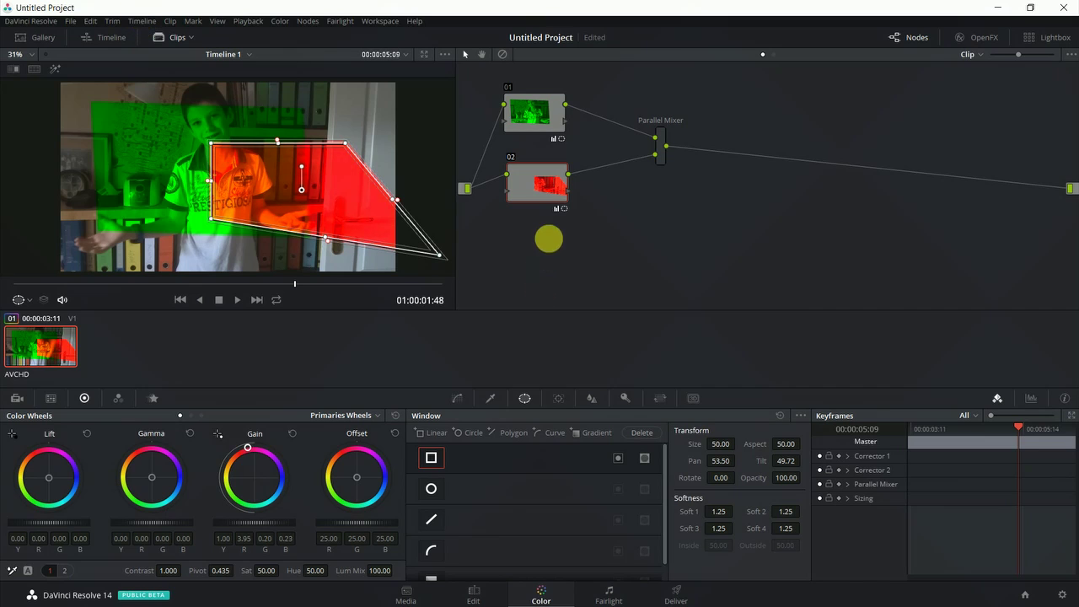
{"action": "left_click_drag", "start_coordinate": [323, 201], "coordinate": [287, 182]}
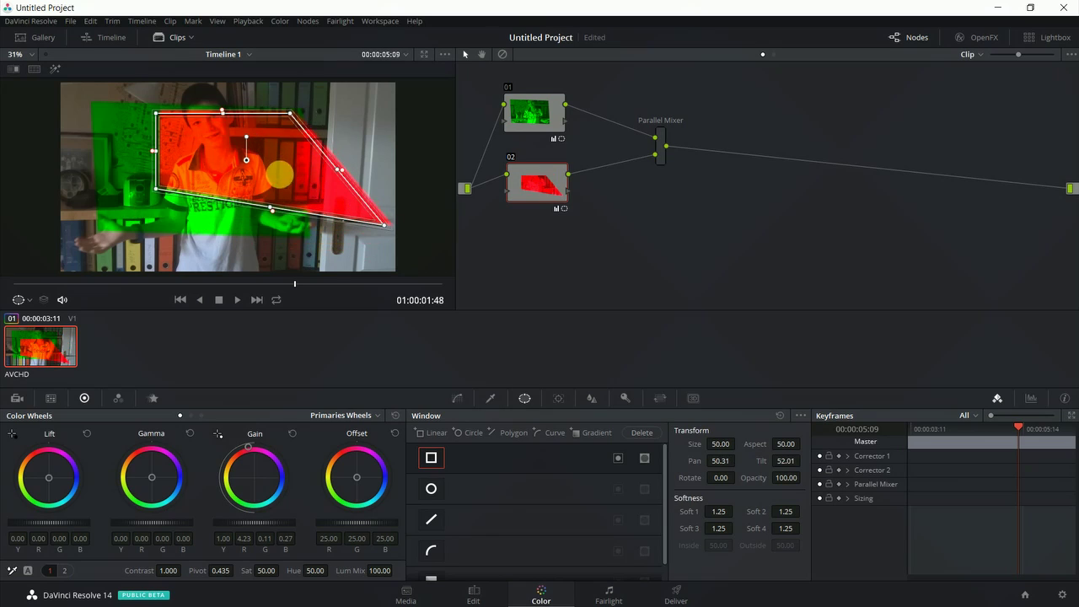
- Move node 01's green window to about pan 48.75, tilt 52.86, so it overlaps most of node 02's window
{"action": "left_click", "coordinate": [659, 156]}
{"action": "left_click_drag", "start_coordinate": [650, 159], "coordinate": [655, 139]}
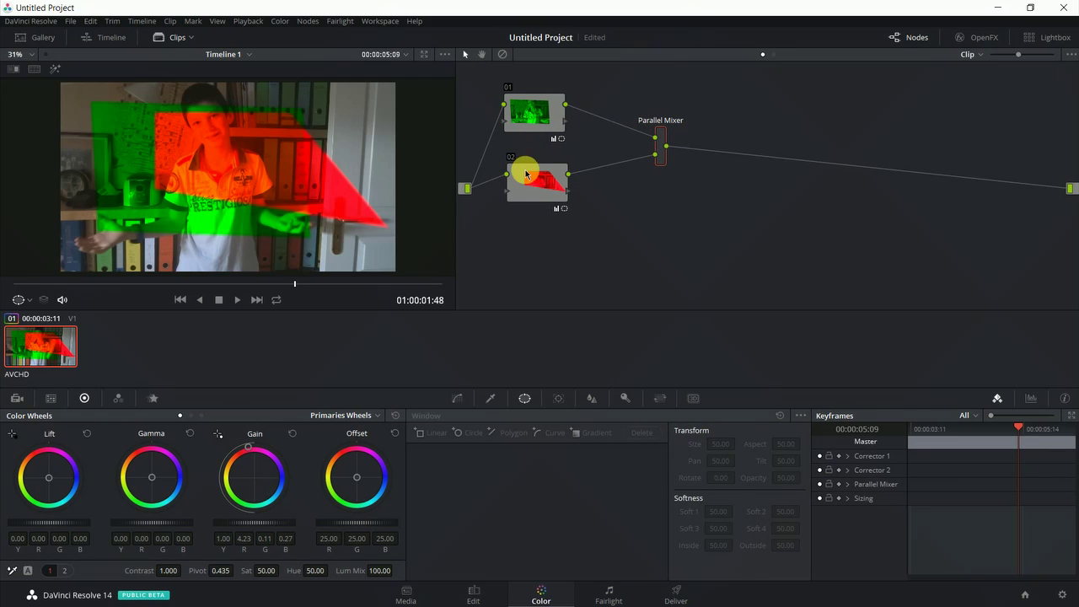
{"action": "left_click", "coordinate": [542, 120]}
{"action": "left_click_drag", "start_coordinate": [139, 200], "coordinate": [183, 201]}
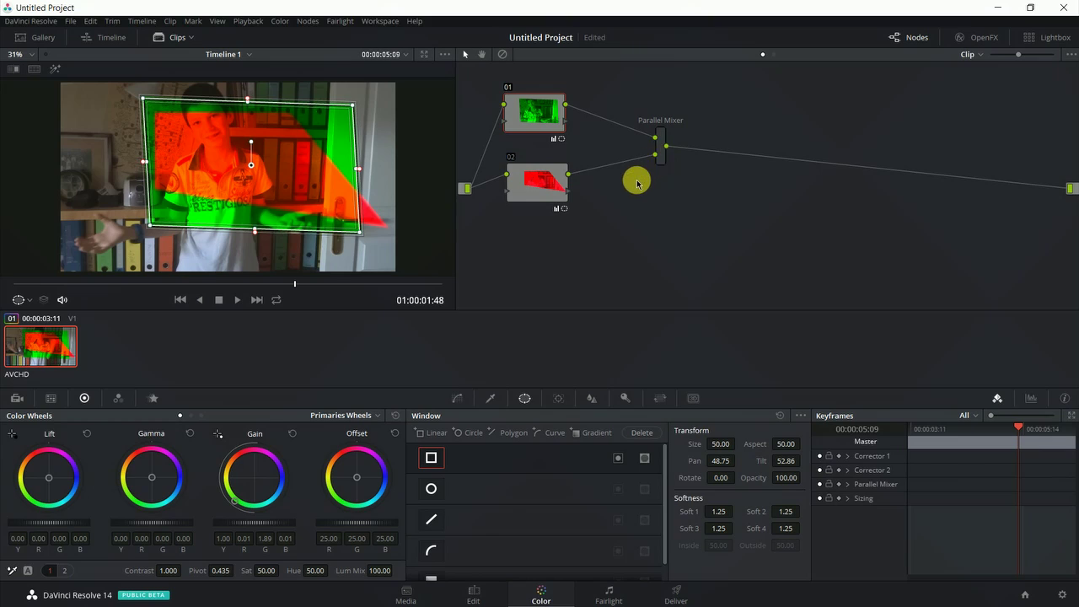
- Add a third input to the Parallel Mixer and place a new corrector node 04 below node 02
{"action": "right_click", "coordinate": [662, 156]}
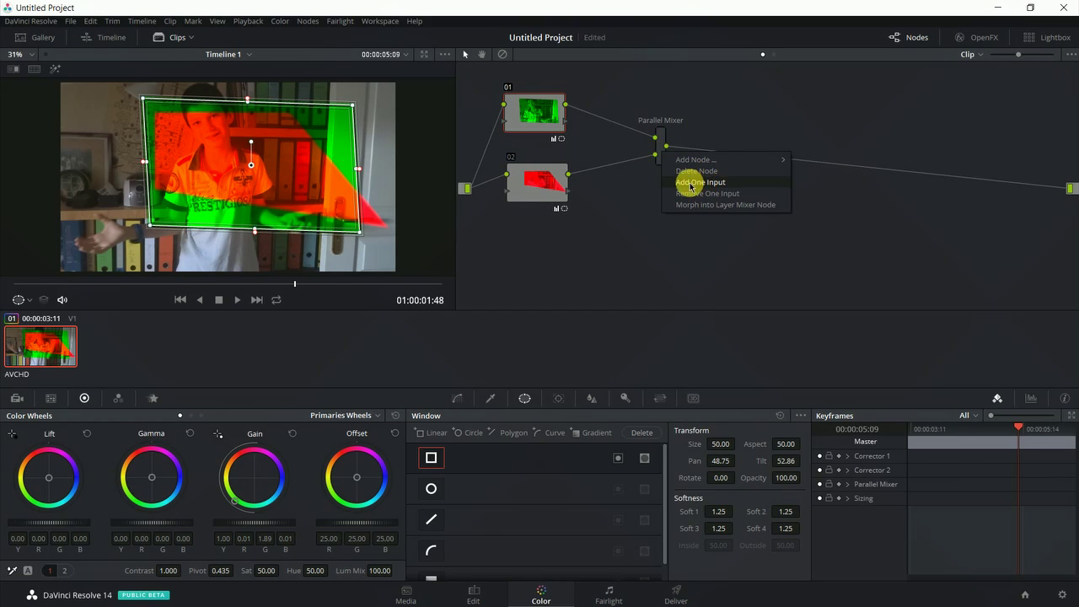
{"action": "left_click", "coordinate": [683, 182]}
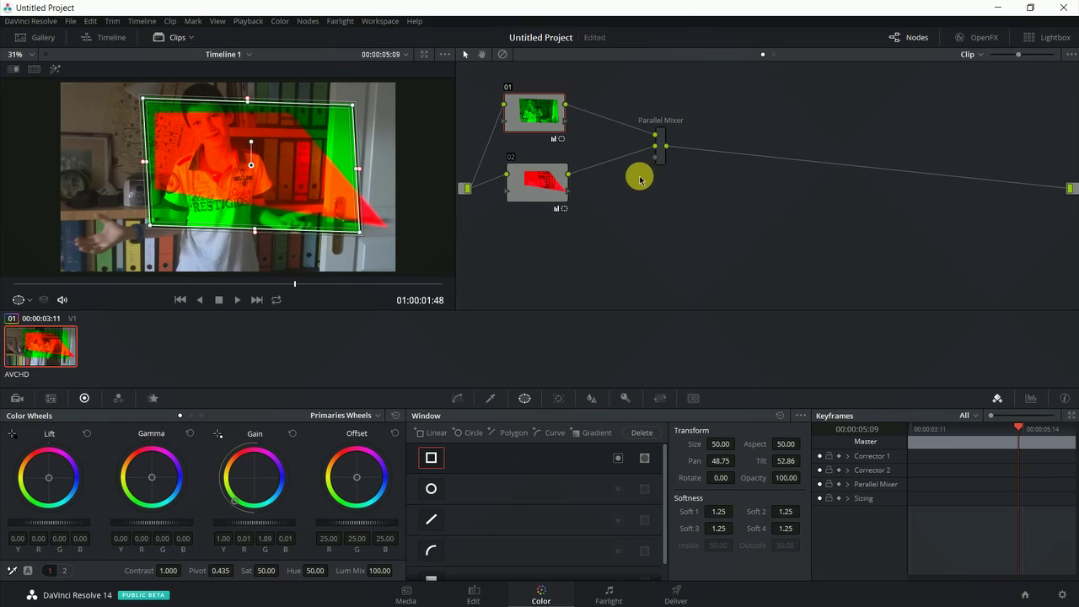
{"action": "key", "text": "alt+s"}
{"action": "left_click_drag", "start_coordinate": [609, 188], "coordinate": [592, 244]}
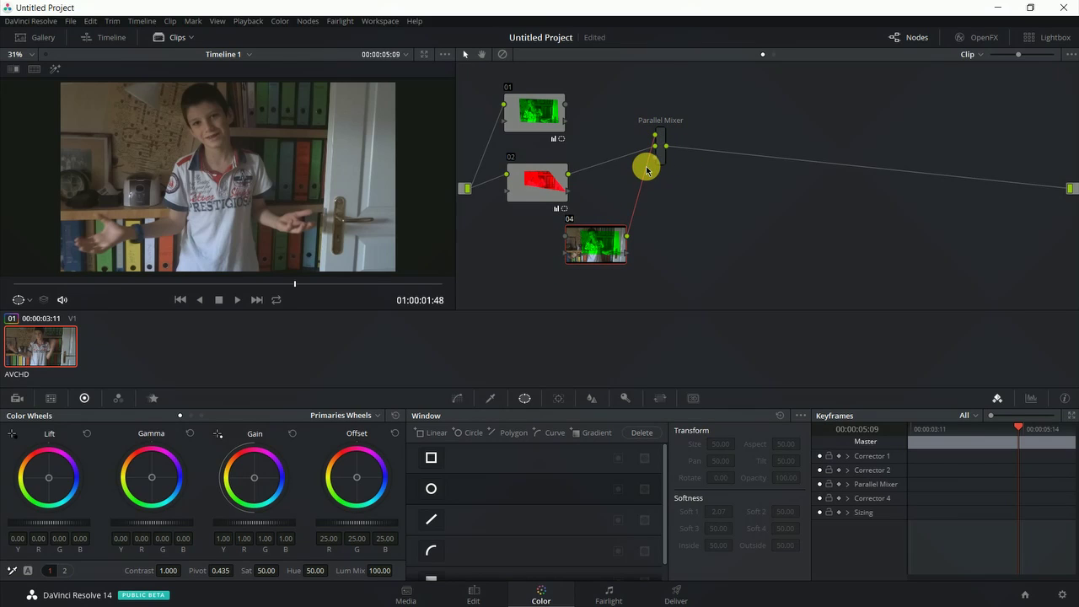
- Wire node 04 between the source and the mixer's third input, tidy the nodes, and reconnect node 01 to the mixer's first input
{"action": "mouse_move", "coordinate": [641, 172]}
{"action": "left_mouse_down"}
{"action": "mouse_move", "coordinate": [618, 228]}
{"action": "mouse_move", "coordinate": [653, 156]}
{"action": "left_mouse_up"}
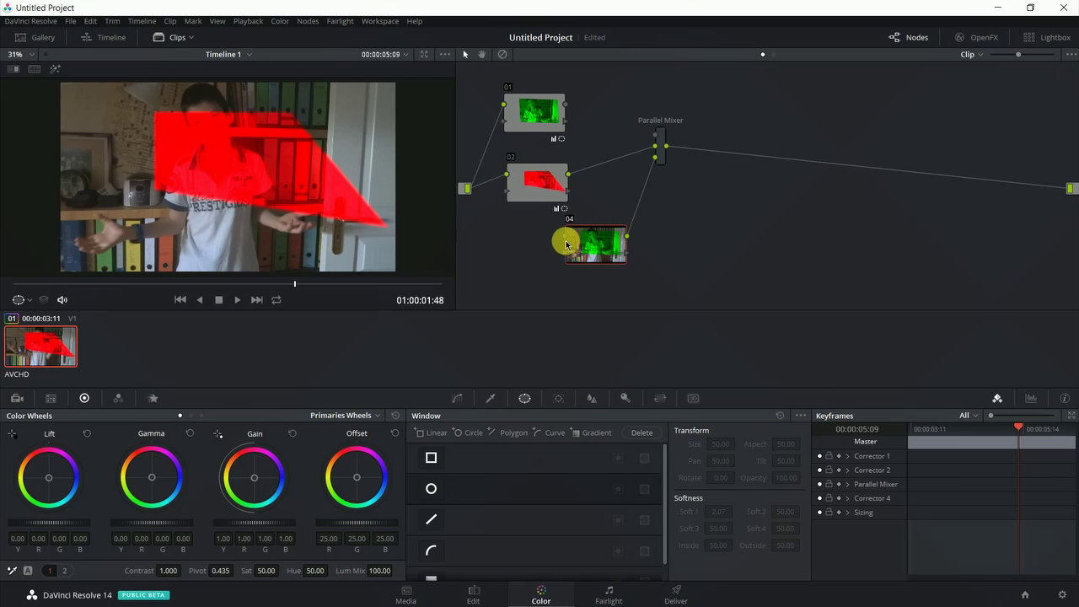
{"action": "left_click_drag", "start_coordinate": [564, 242], "coordinate": [475, 199]}
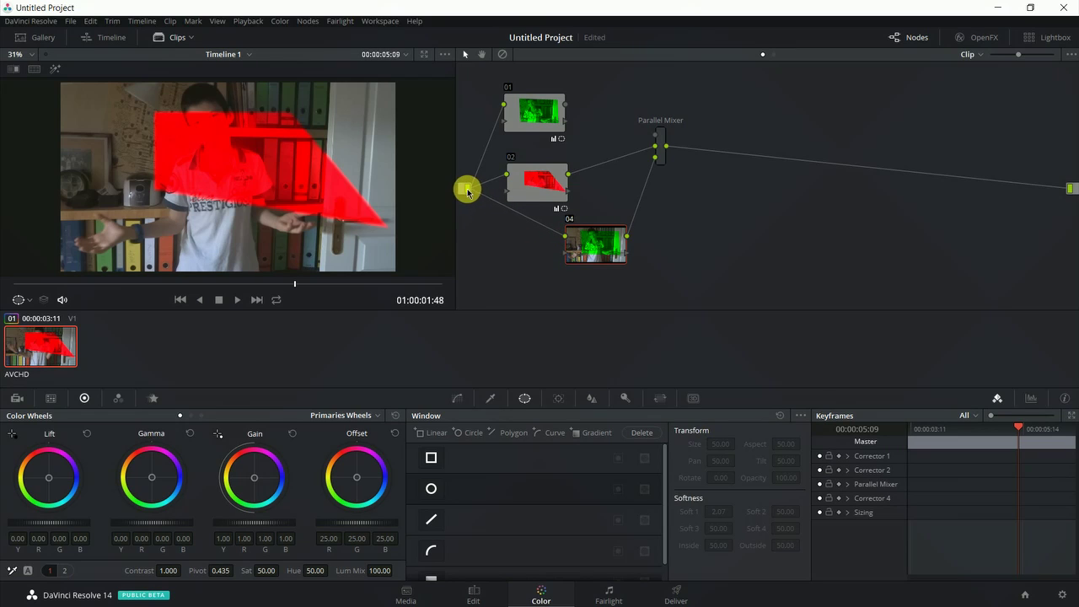
{"action": "left_click_drag", "start_coordinate": [551, 181], "coordinate": [542, 172]}
{"action": "left_click_drag", "start_coordinate": [598, 236], "coordinate": [576, 227]}
{"action": "left_click_drag", "start_coordinate": [565, 110], "coordinate": [655, 134]}
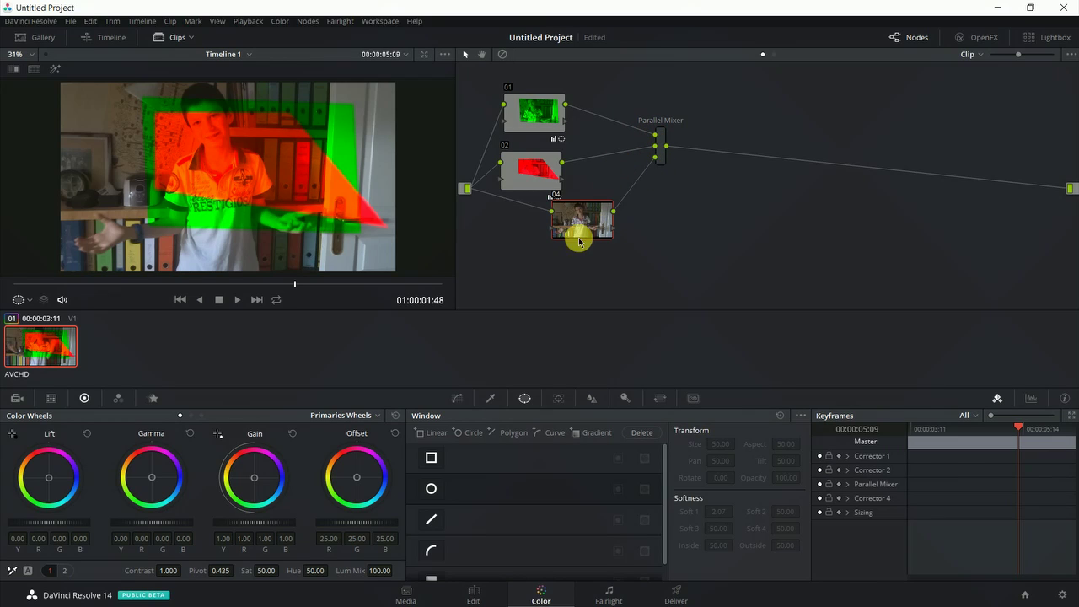
- Add a linear window to node 04, tint it magenta with Gamma at about 1.00 red, -0.38 green, 0.43 blue, and move it to about pan 43.47, tilt 49.37
{"action": "left_click", "coordinate": [430, 458]}
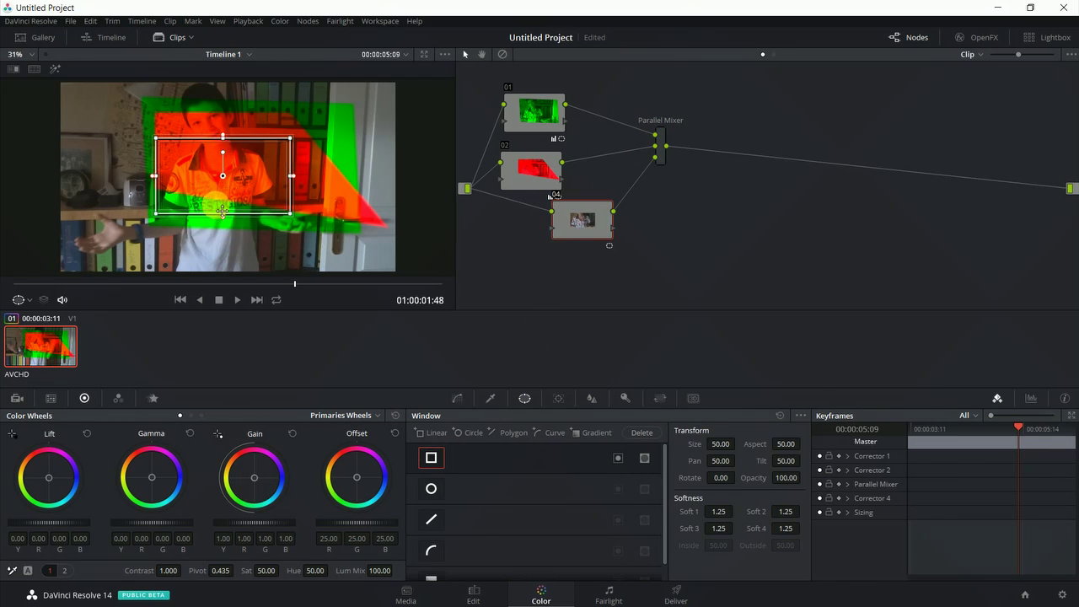
{"action": "left_click_drag", "start_coordinate": [222, 211], "coordinate": [198, 251]}
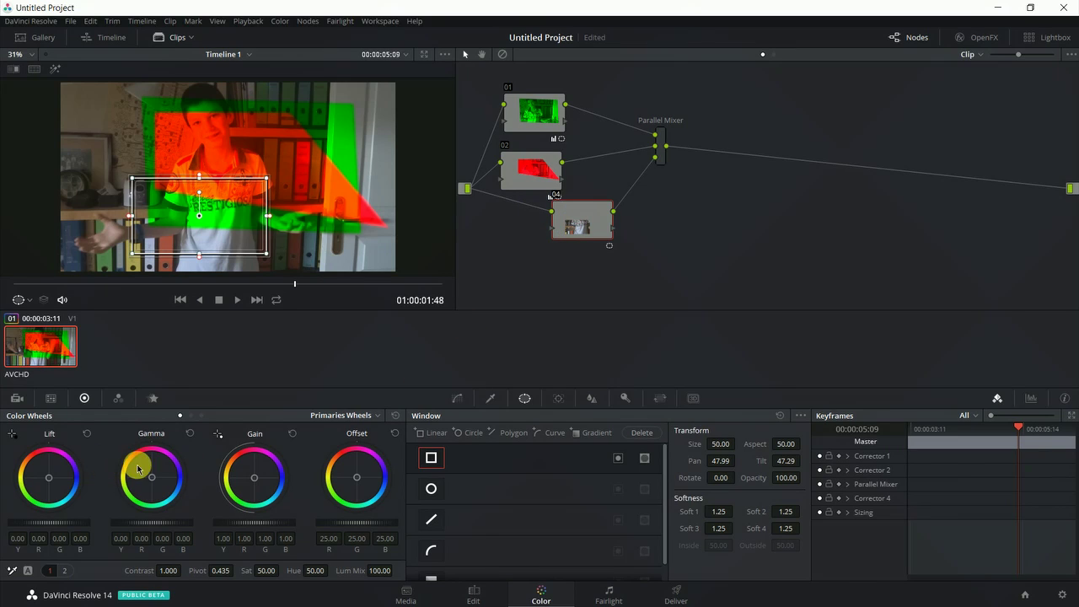
{"action": "left_click_drag", "start_coordinate": [152, 478], "coordinate": [241, 48]}
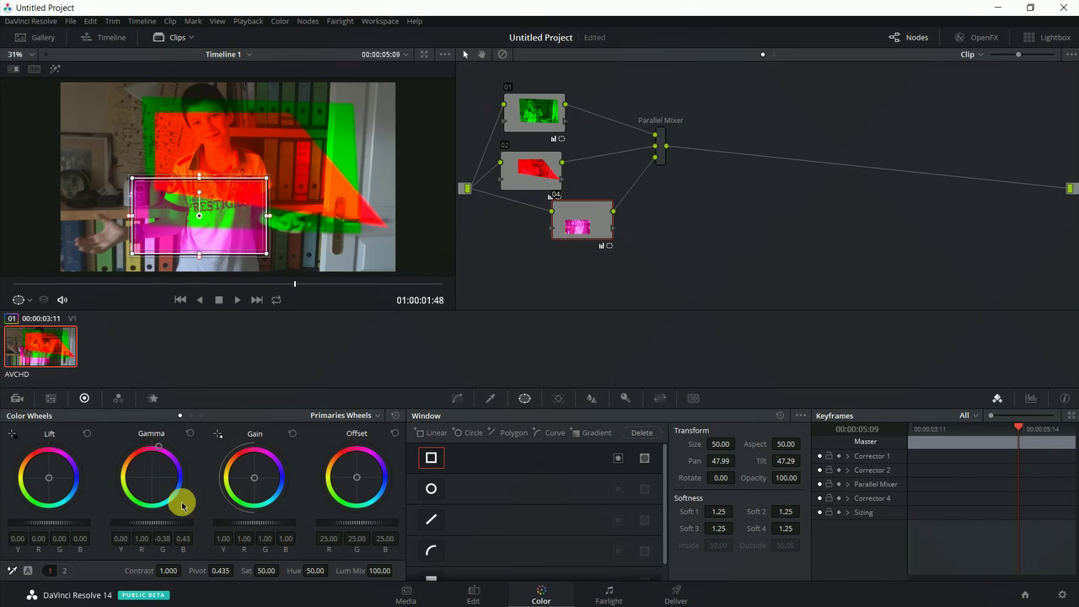
{"action": "left_click_drag", "start_coordinate": [238, 213], "coordinate": [141, 194]}
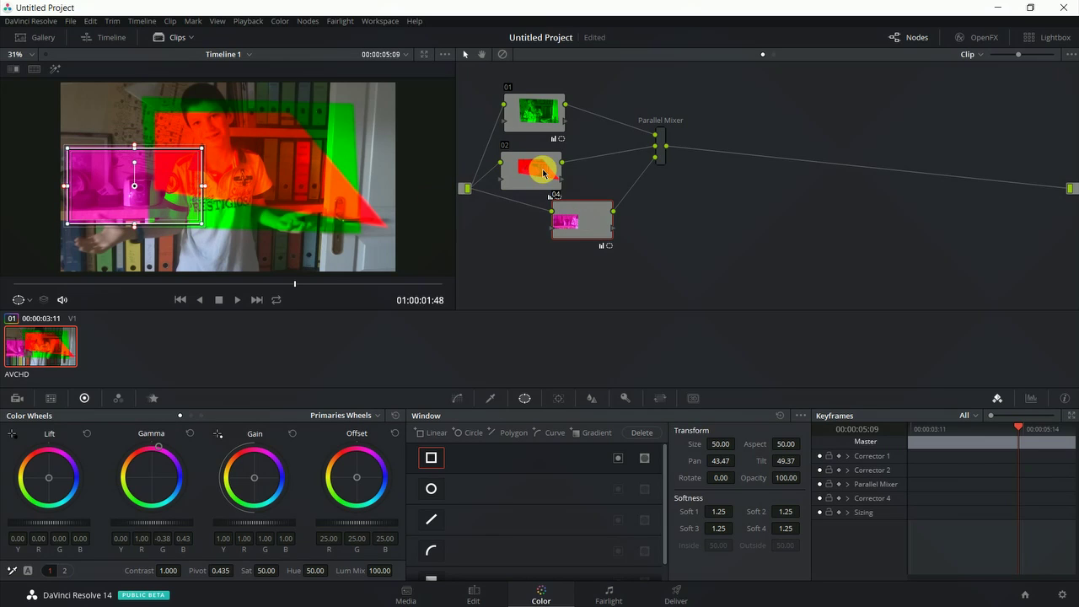
- Move node 02's red window to about pan 54.96, tilt 53.42, and node 04's magenta window to about pan 52.12, tilt 48.43
{"action": "left_click", "coordinate": [543, 169]}
{"action": "left_click_drag", "start_coordinate": [289, 194], "coordinate": [337, 163]}
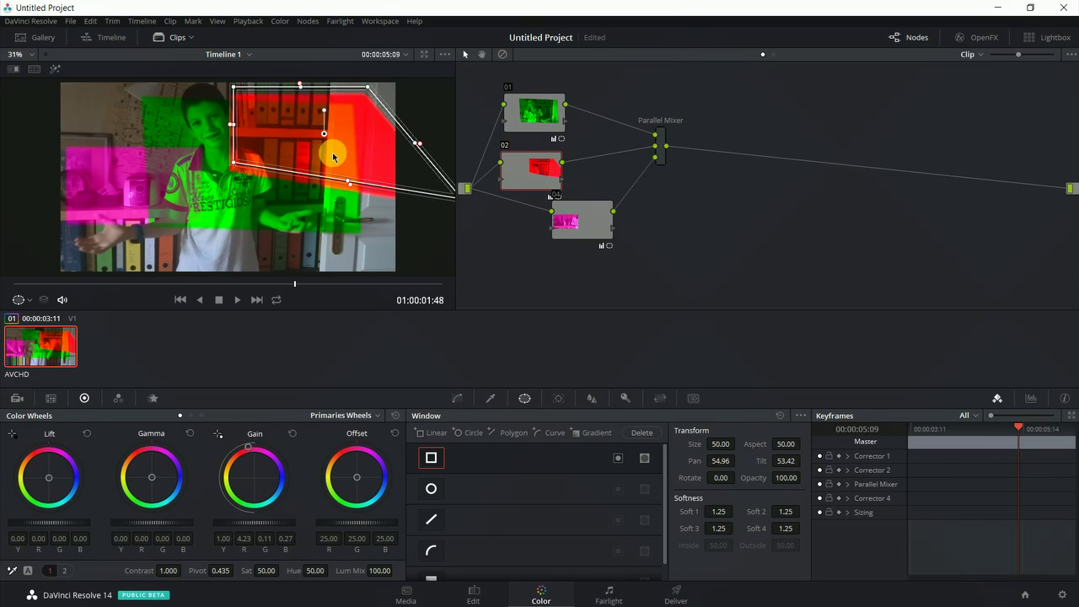
{"action": "left_click", "coordinate": [566, 226]}
{"action": "left_click_drag", "start_coordinate": [116, 201], "coordinate": [240, 214]}
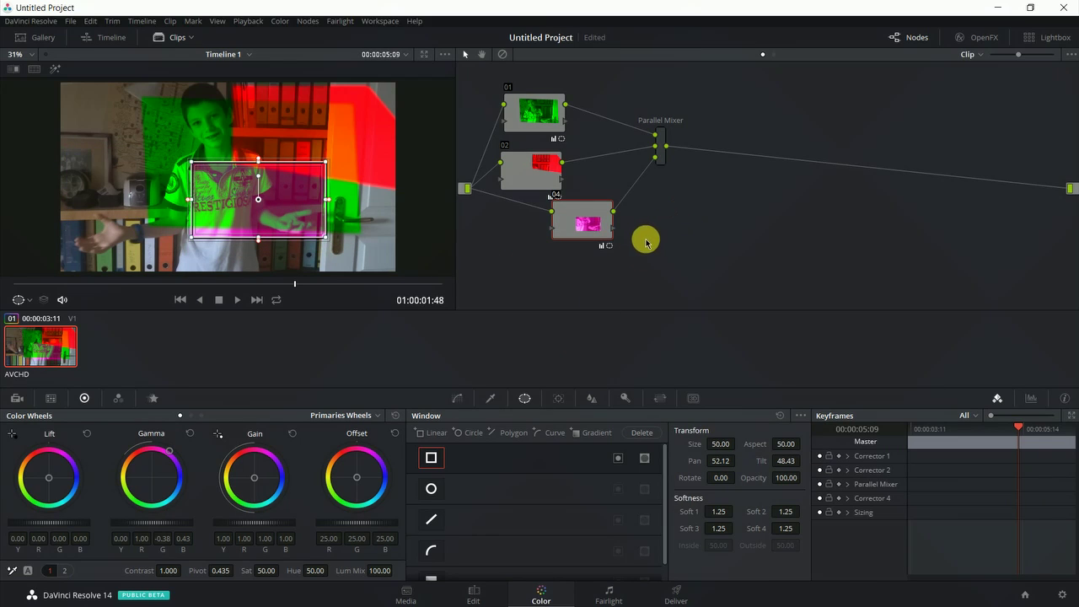
- Delete all nodes from the graph and add a single new serial node between source and output
{"action": "left_click_drag", "start_coordinate": [1031, 260], "coordinate": [499, 71]}
{"action": "key", "text": "Delete"}
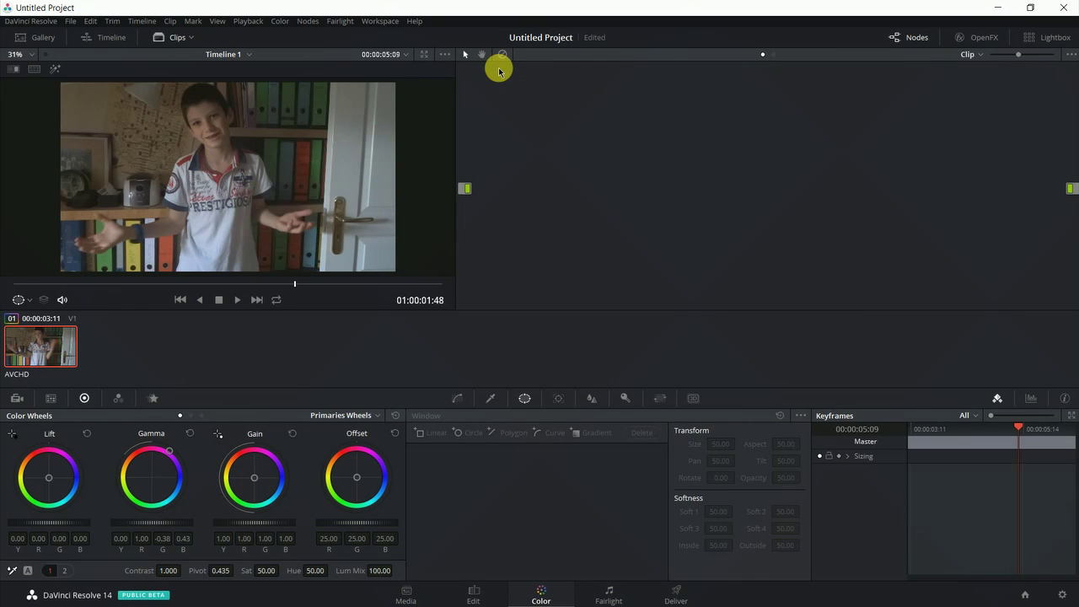
{"action": "key", "text": "alt+s"}
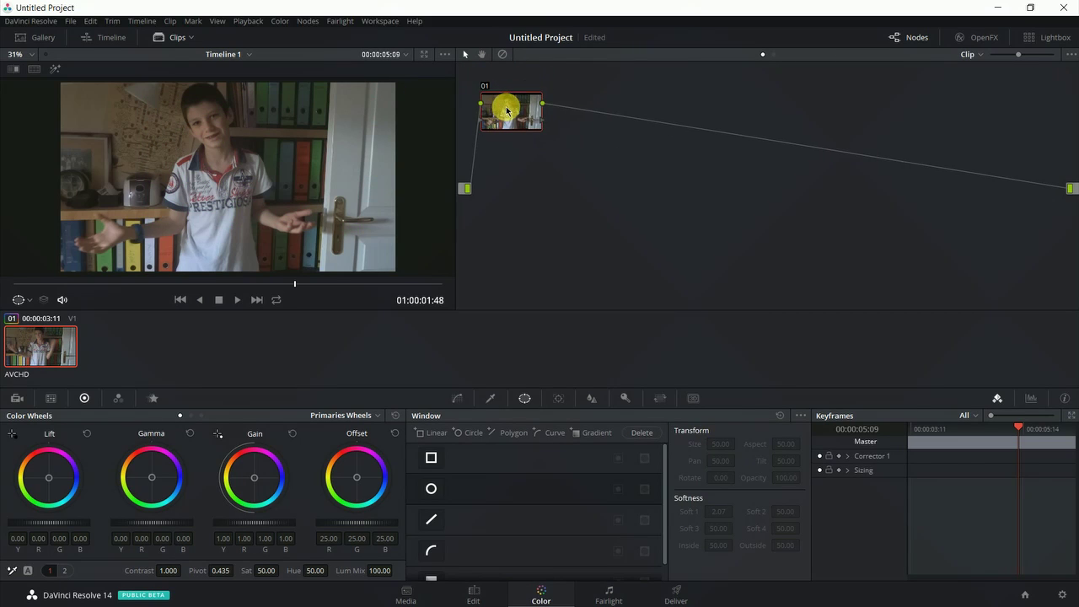
{"action": "left_click_drag", "start_coordinate": [504, 113], "coordinate": [530, 127]}
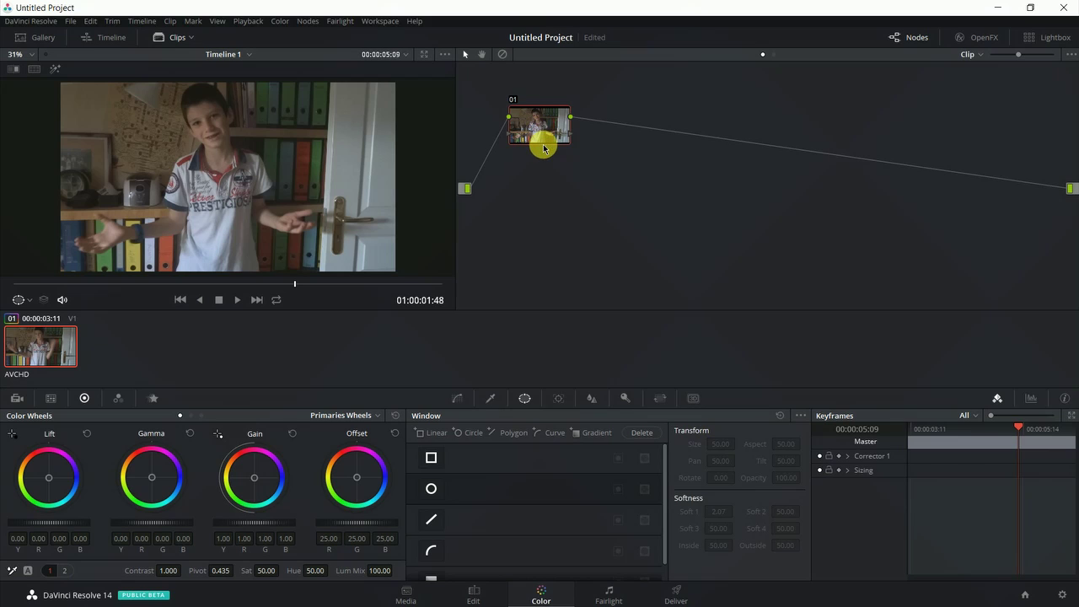
{"action": "left_click_drag", "start_coordinate": [530, 137], "coordinate": [540, 118]}
- Add a linear window to node 01, rotate it about 92.54 degrees, and place it at about pan 37.19, tilt 54.01
{"action": "scroll", "coordinate": [126, 118], "scroll_direction": "down", "scroll_amount": 3}
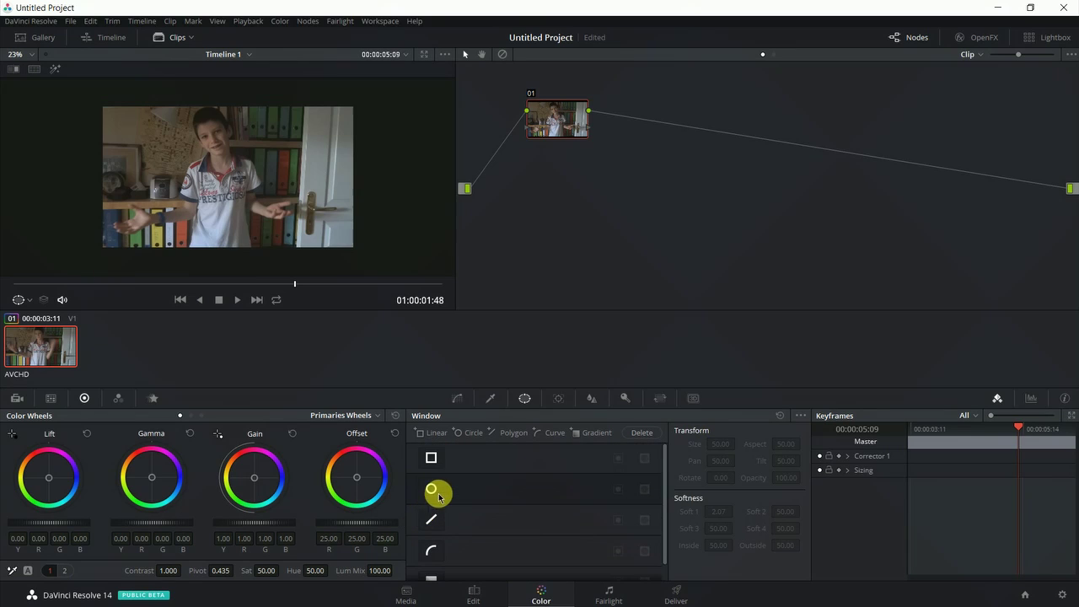
{"action": "scroll", "coordinate": [442, 506], "scroll_direction": "down", "scroll_amount": 1}
{"action": "scroll", "coordinate": [419, 467], "scroll_direction": "up", "scroll_amount": 1}
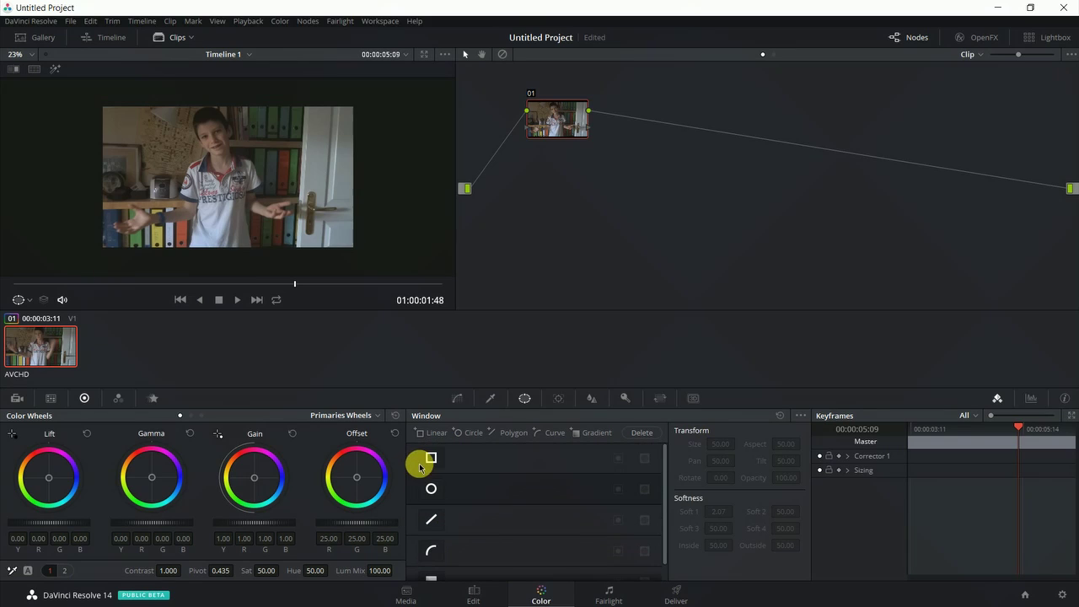
{"action": "left_click", "coordinate": [432, 458]}
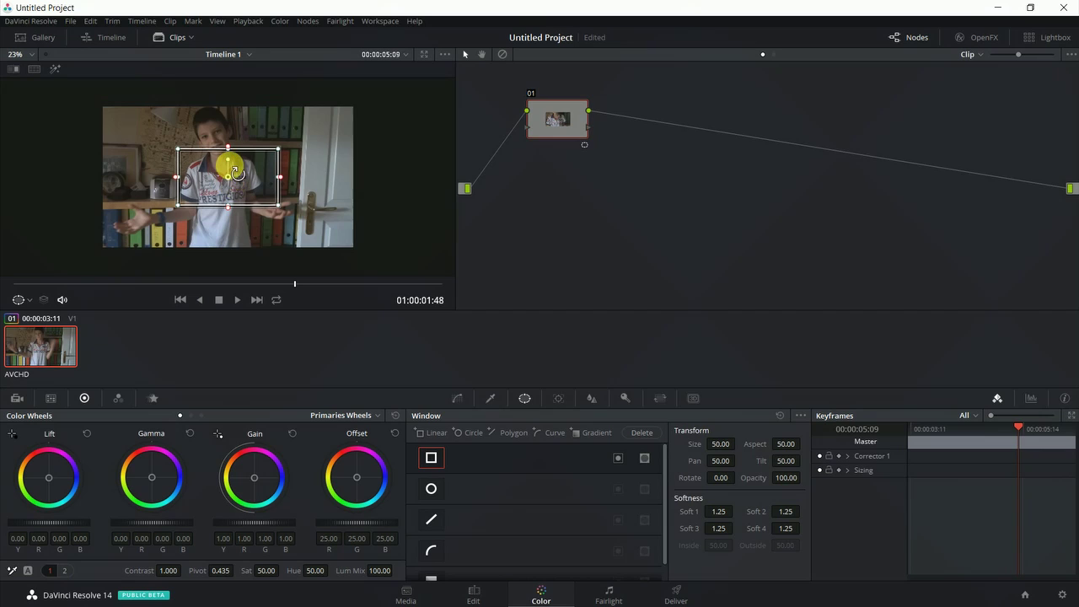
{"action": "left_click_drag", "start_coordinate": [239, 170], "coordinate": [112, 118]}
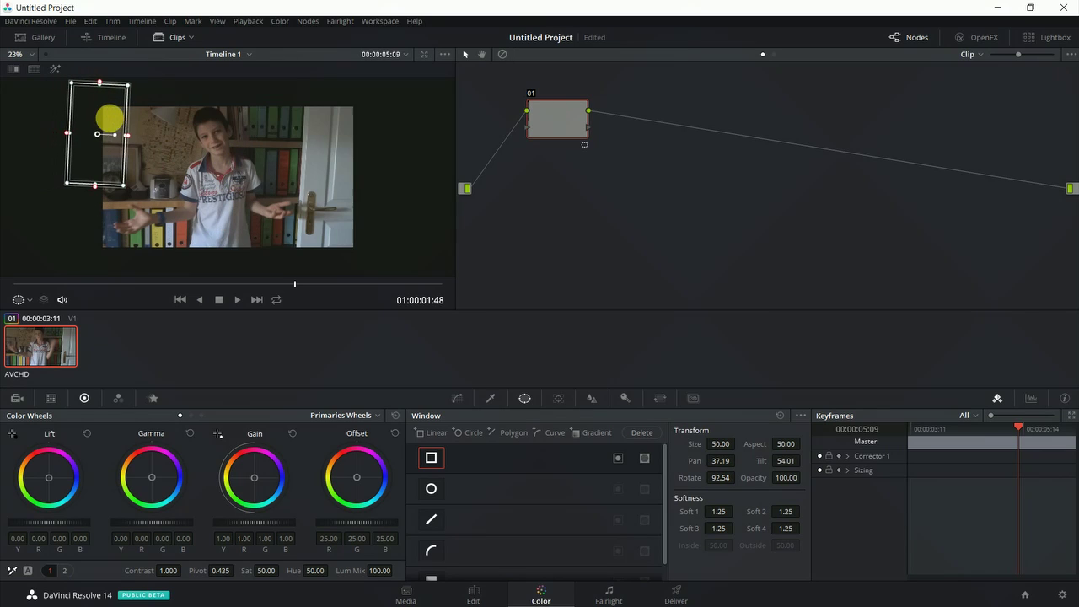
- Stretch the window's four corners beyond the frame so it covers the shelf side of the picture with a slanted inner edge
{"action": "left_click_drag", "start_coordinate": [127, 185], "coordinate": [196, 266]}
{"action": "left_click_drag", "start_coordinate": [67, 186], "coordinate": [37, 270]}
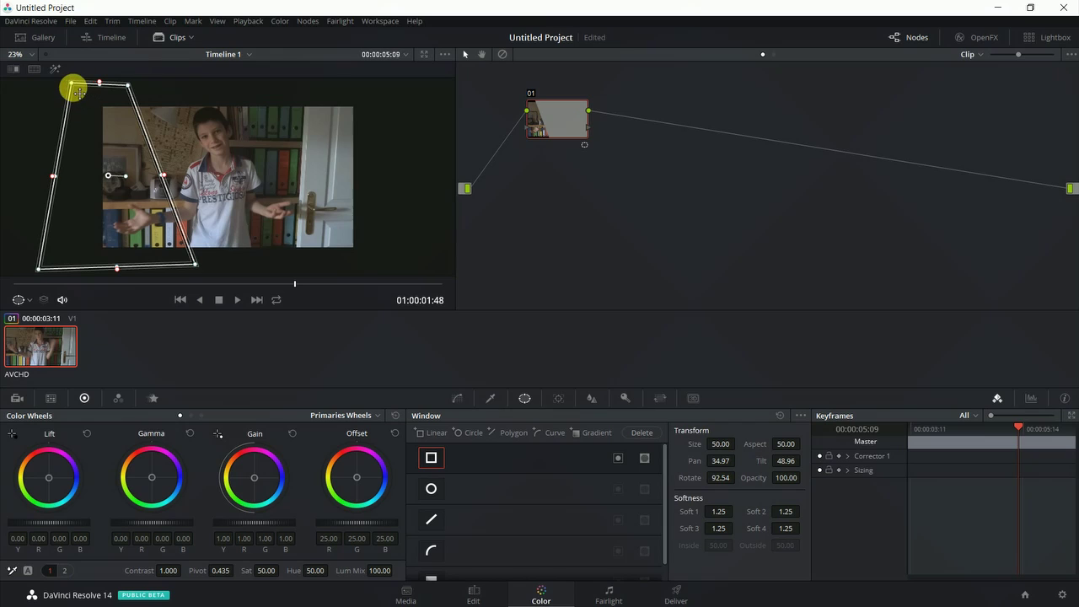
{"action": "left_click_drag", "start_coordinate": [77, 91], "coordinate": [20, 89]}
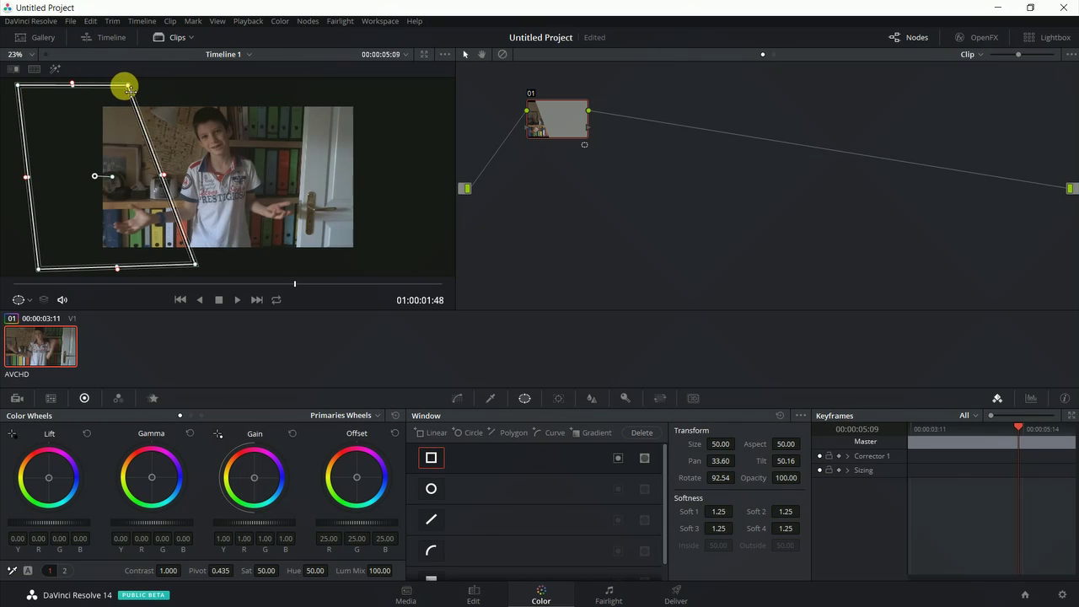
{"action": "mouse_move", "coordinate": [128, 88]}
{"action": "left_mouse_down"}
{"action": "mouse_move", "coordinate": [188, 96]}
{"action": "mouse_move", "coordinate": [156, 100]}
{"action": "mouse_move", "coordinate": [148, 87]}
{"action": "left_mouse_up"}
{"action": "mouse_move", "coordinate": [194, 265]}
{"action": "left_mouse_down"}
{"action": "mouse_move", "coordinate": [153, 264]}
{"action": "mouse_move", "coordinate": [199, 268]}
{"action": "left_mouse_up"}
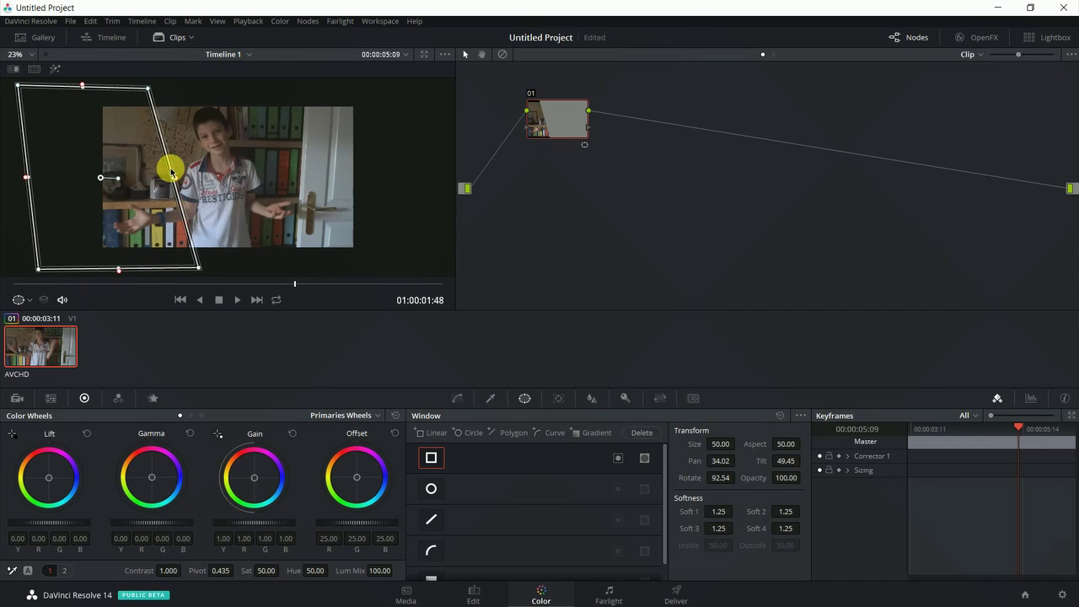
- Shift the window's slanted inner edge further onto the boy's shirt, bringing the window to about pan 34.64, tilt 47.79
{"action": "scroll", "coordinate": [170, 172], "scroll_direction": "up", "scroll_amount": 5}
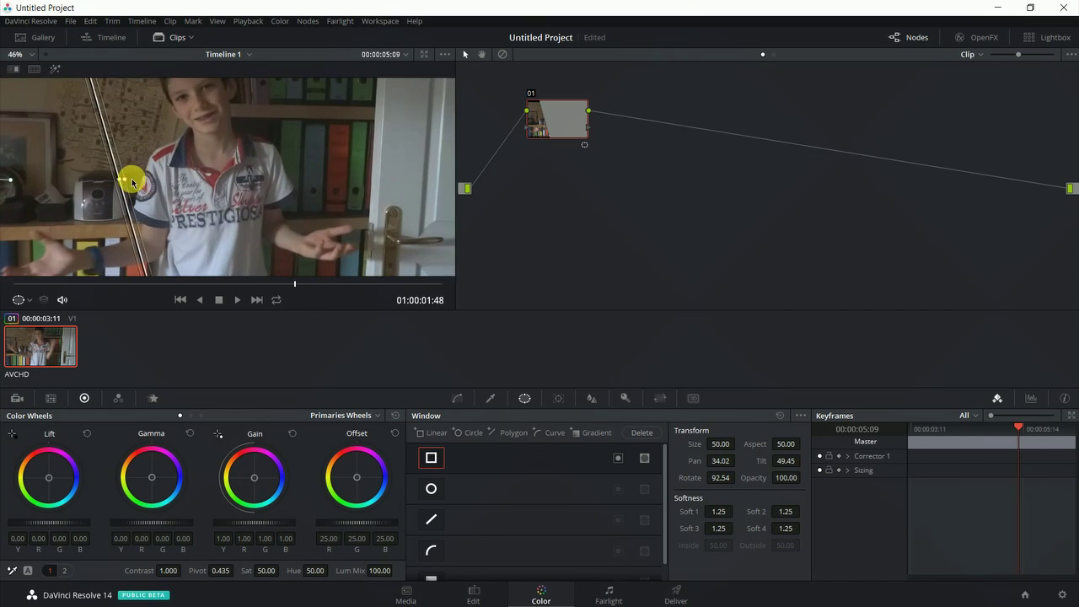
{"action": "scroll", "coordinate": [131, 179], "scroll_direction": "up", "scroll_amount": 2}
{"action": "left_click_drag", "start_coordinate": [89, 183], "coordinate": [150, 189]}
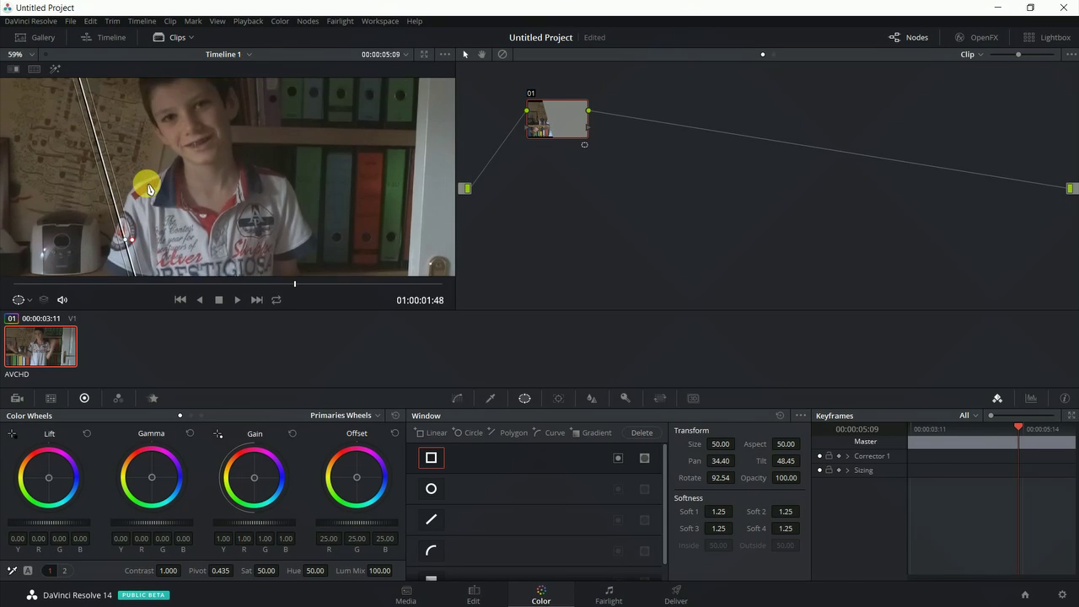
{"action": "scroll", "coordinate": [152, 182], "scroll_direction": "down", "scroll_amount": 2}
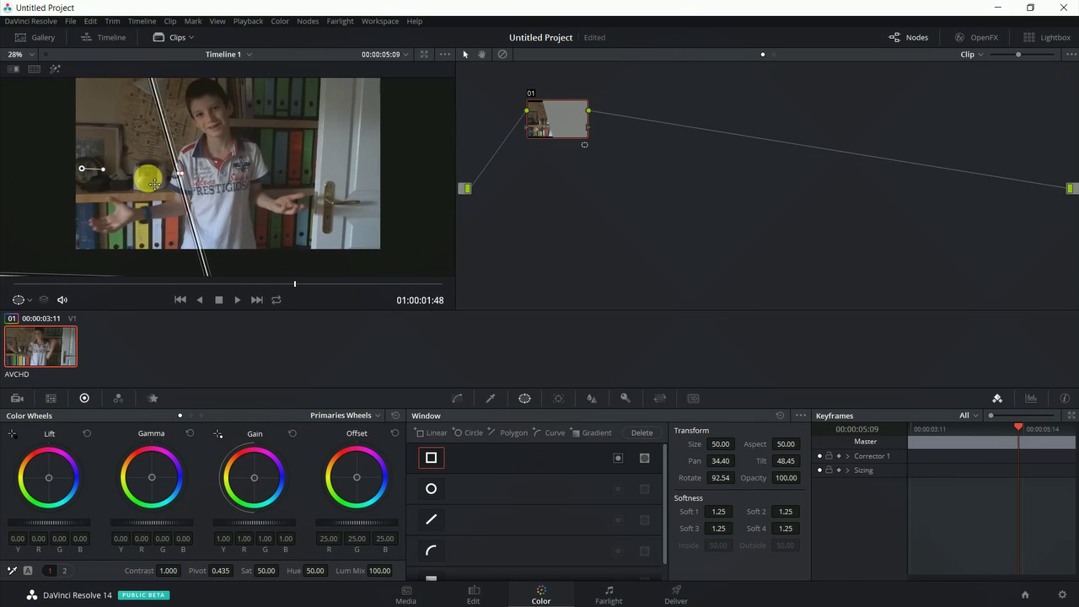
{"action": "scroll", "coordinate": [150, 179], "scroll_direction": "up", "scroll_amount": 2}
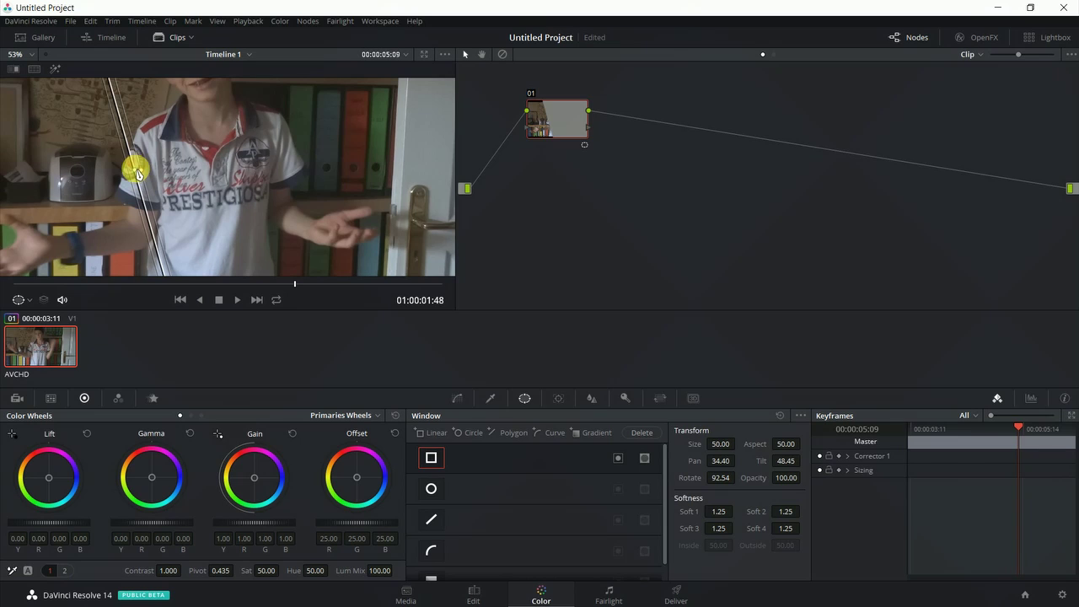
{"action": "left_click_drag", "start_coordinate": [140, 177], "coordinate": [163, 183]}
{"action": "scroll", "coordinate": [162, 183], "scroll_direction": "up", "scroll_amount": 1}
- Nudge the window's lower edge to reach about pan 35.06, tilt 47.93, and widen its inner edge's softness to Soft 2 about 62.36
{"action": "scroll", "coordinate": [162, 184], "scroll_direction": "down", "scroll_amount": 2}
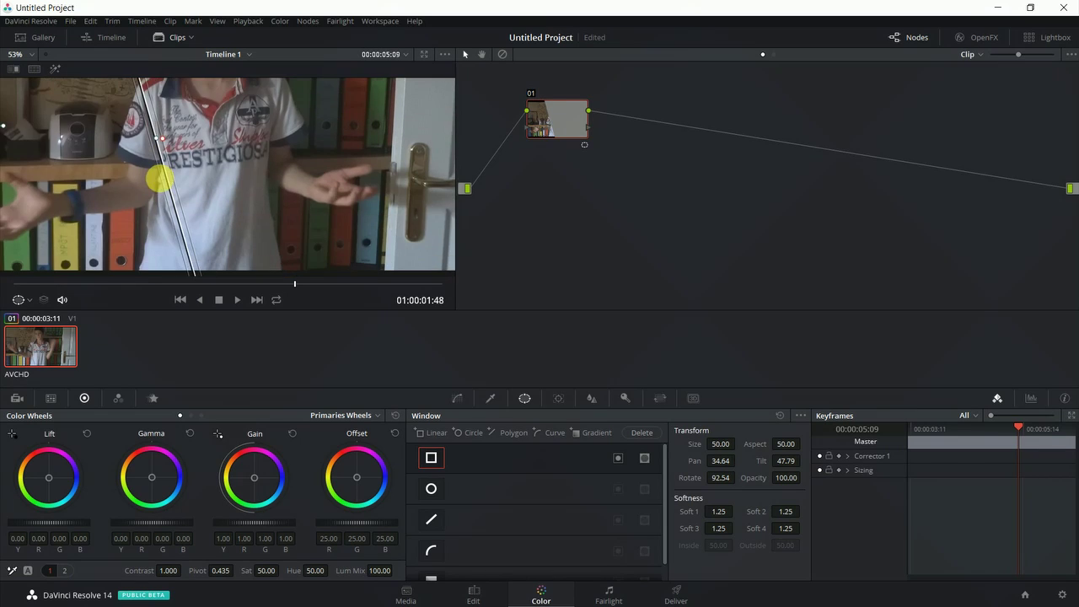
{"action": "scroll", "coordinate": [161, 181], "scroll_direction": "down", "scroll_amount": 2}
{"action": "scroll", "coordinate": [163, 174], "scroll_direction": "down", "scroll_amount": 2}
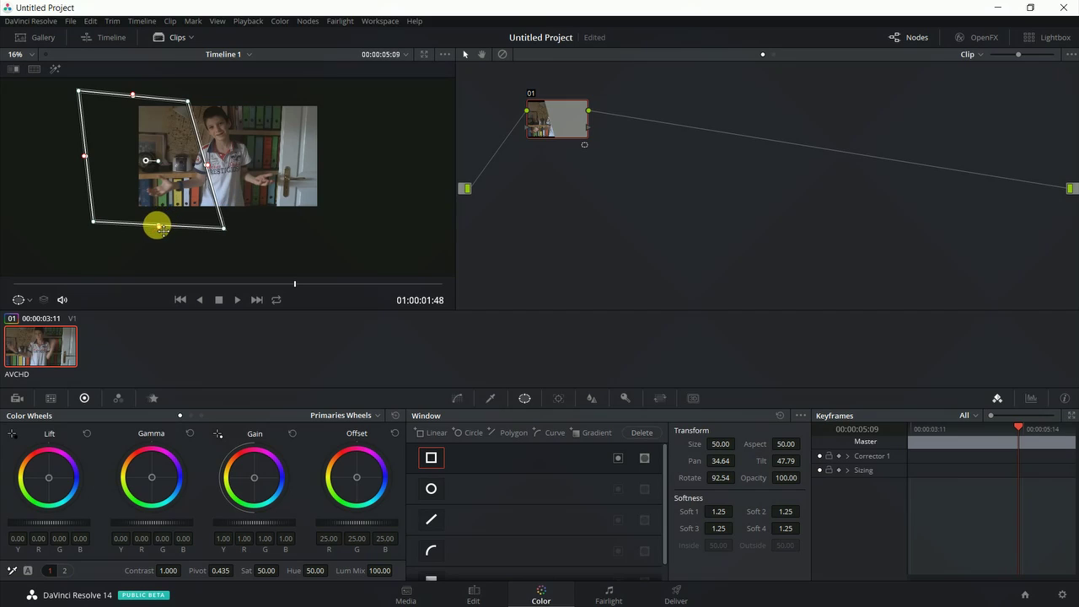
{"action": "mouse_move", "coordinate": [158, 229]}
{"action": "left_mouse_down"}
{"action": "mouse_move", "coordinate": [144, 183]}
{"action": "mouse_move", "coordinate": [142, 221]}
{"action": "mouse_move", "coordinate": [133, 177]}
{"action": "mouse_move", "coordinate": [163, 226]}
{"action": "left_mouse_up"}
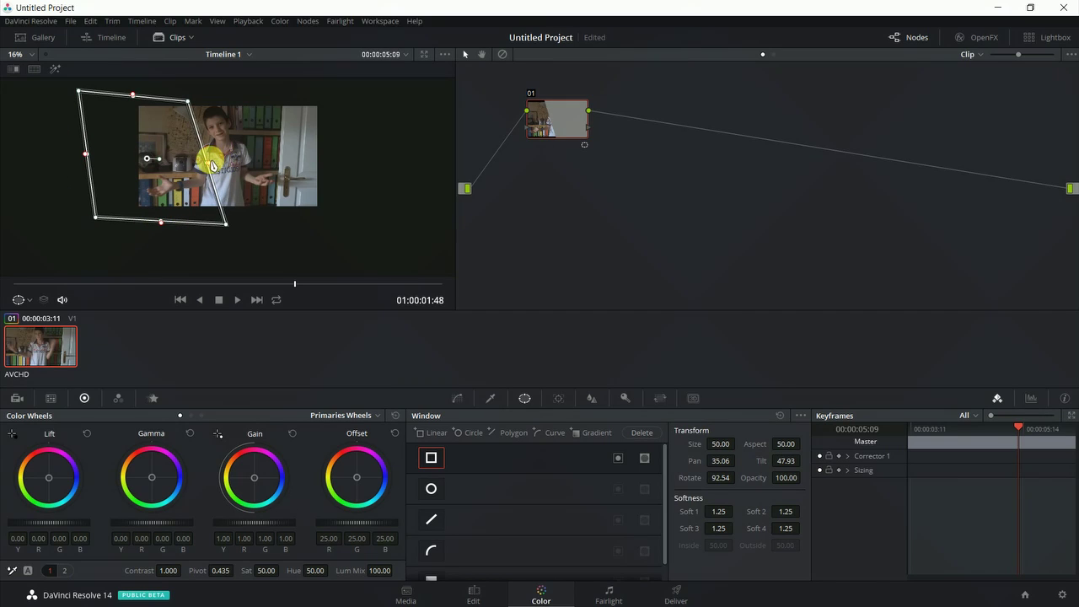
{"action": "left_click_drag", "start_coordinate": [212, 168], "coordinate": [325, 172]}
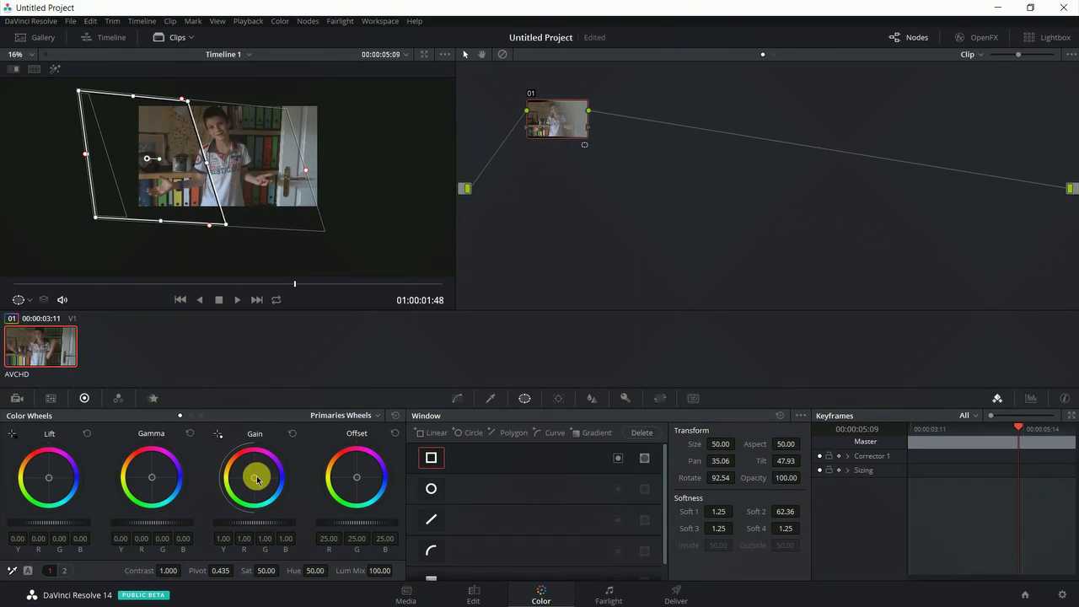
- Try a red Gain tint of about 3.56 red, 0.35 green, 0.01 blue with Soft 2 at about 0.37 and 34.05, and undo these changes
{"action": "left_click_drag", "start_coordinate": [252, 478], "coordinate": [239, 152]}
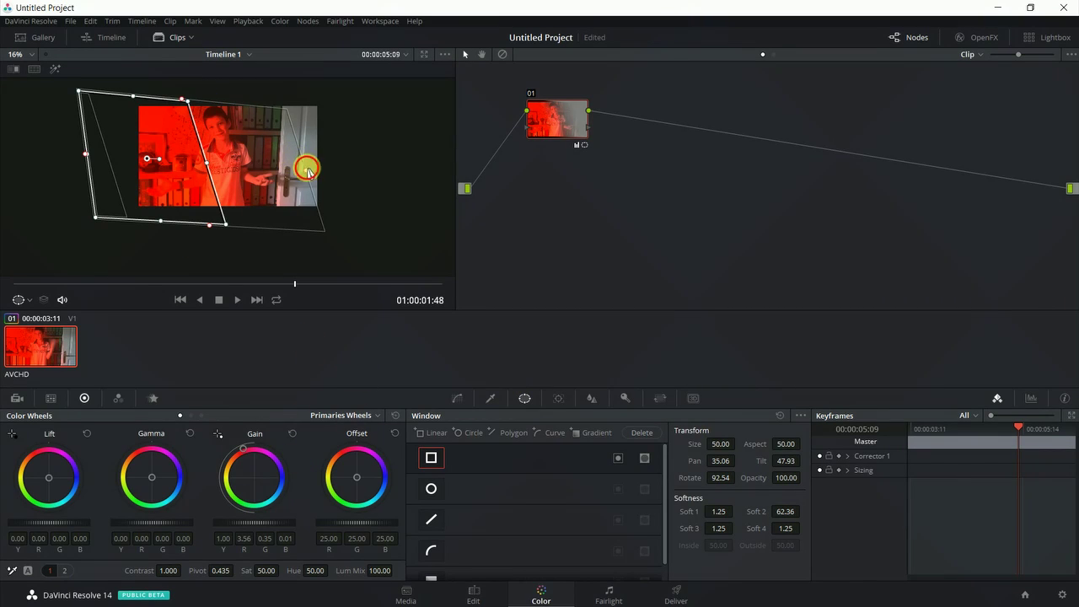
{"action": "left_click_drag", "start_coordinate": [308, 171], "coordinate": [207, 162]}
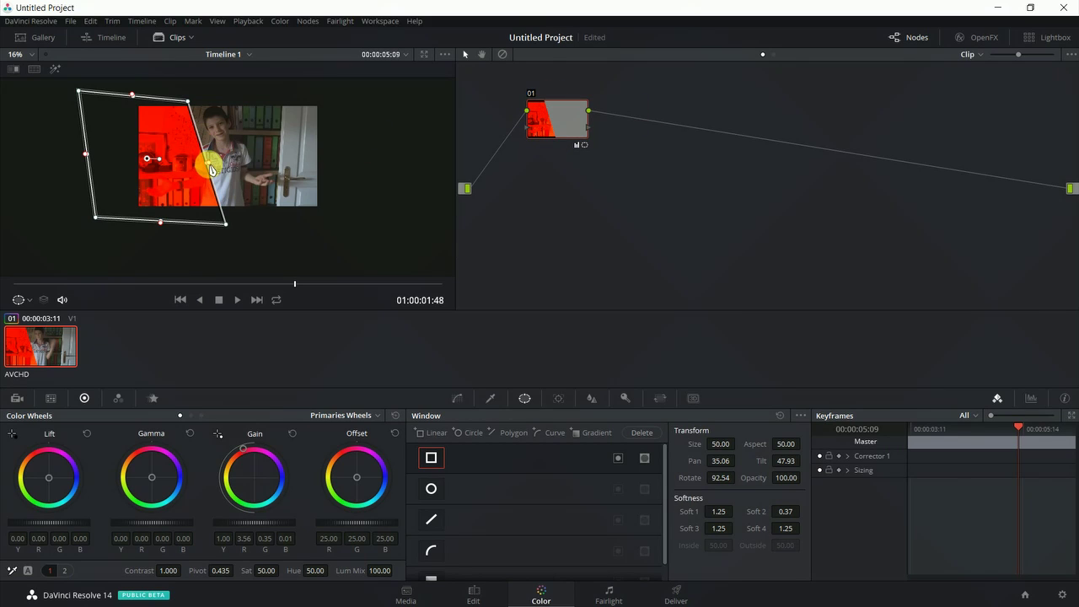
{"action": "left_click_drag", "start_coordinate": [211, 168], "coordinate": [258, 156]}
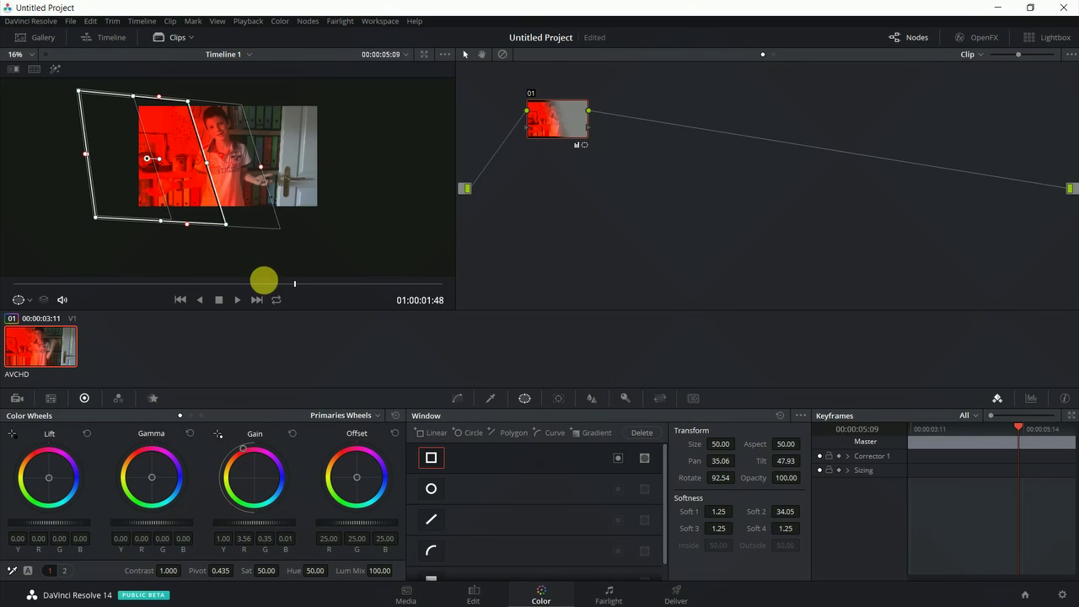
{"action": "key", "text": "ctrl+z"}
{"action": "key", "text": "ctrl+z"}
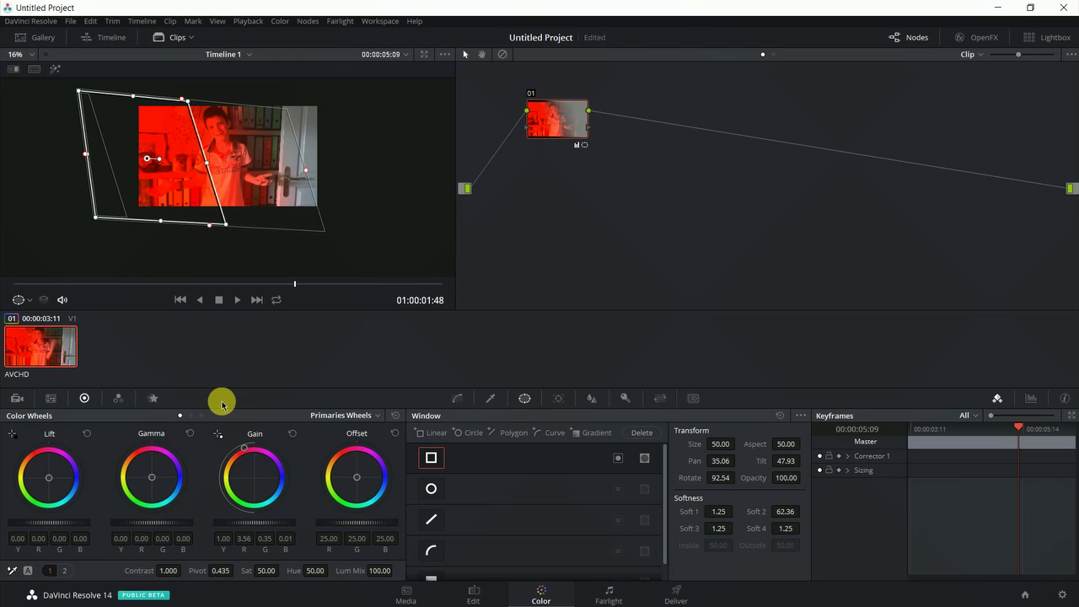
{"action": "key", "text": "ctrl+z"}
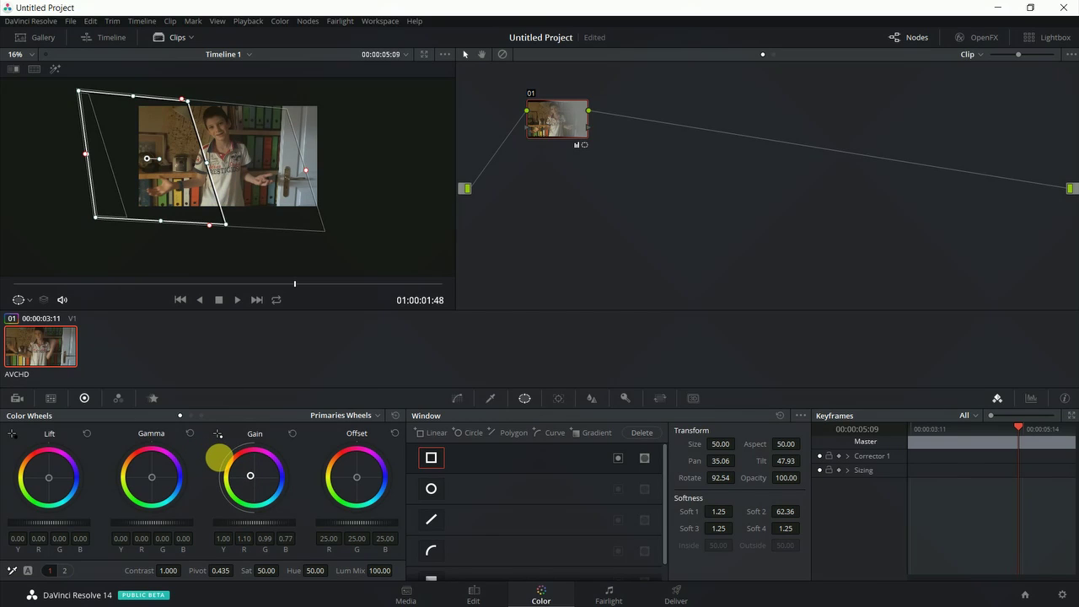
- Warm the windowed area with Gain about 1.26 red, 0.95 green, 0.70 blue and Gamma blue about -0.04, and narrow the window's Soft 2 to about 16.90
{"action": "left_click_drag", "start_coordinate": [191, 463], "coordinate": [159, 475]}
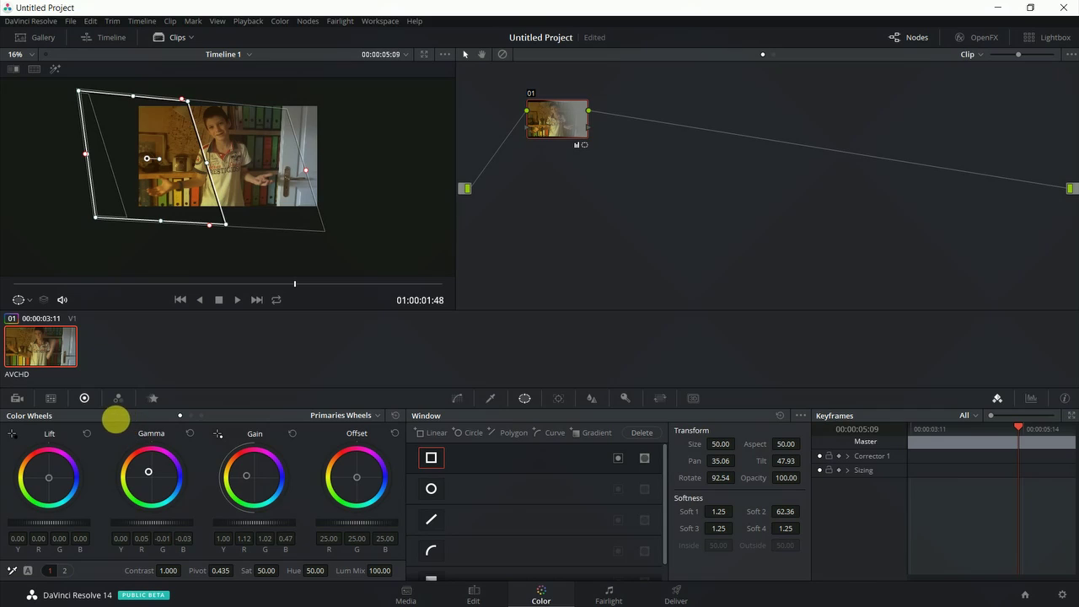
{"action": "left_click_drag", "start_coordinate": [115, 419], "coordinate": [109, 466]}
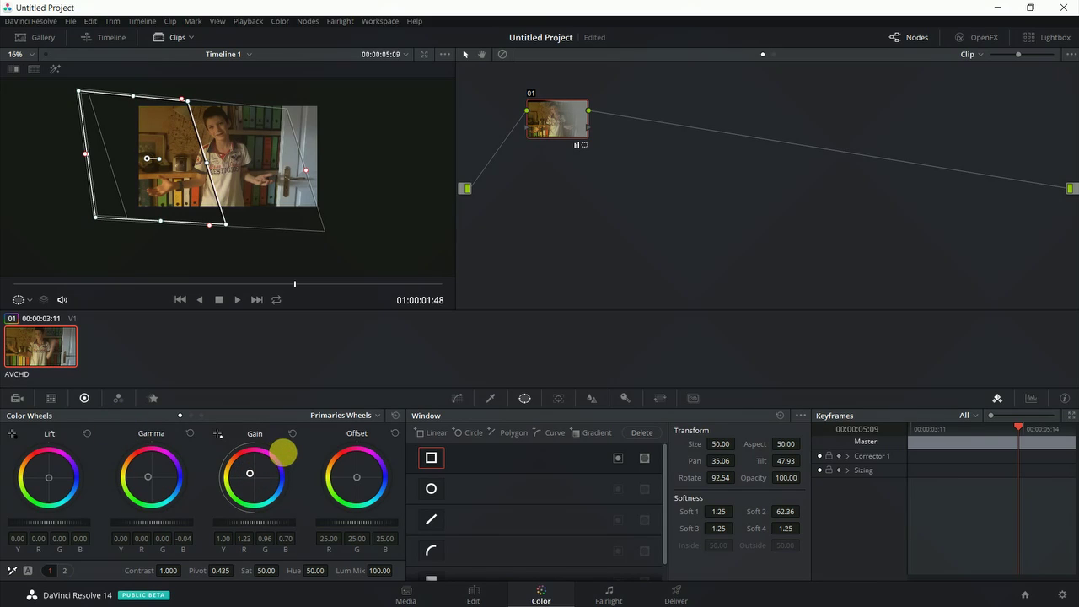
{"action": "left_click_drag", "start_coordinate": [281, 448], "coordinate": [250, 474]}
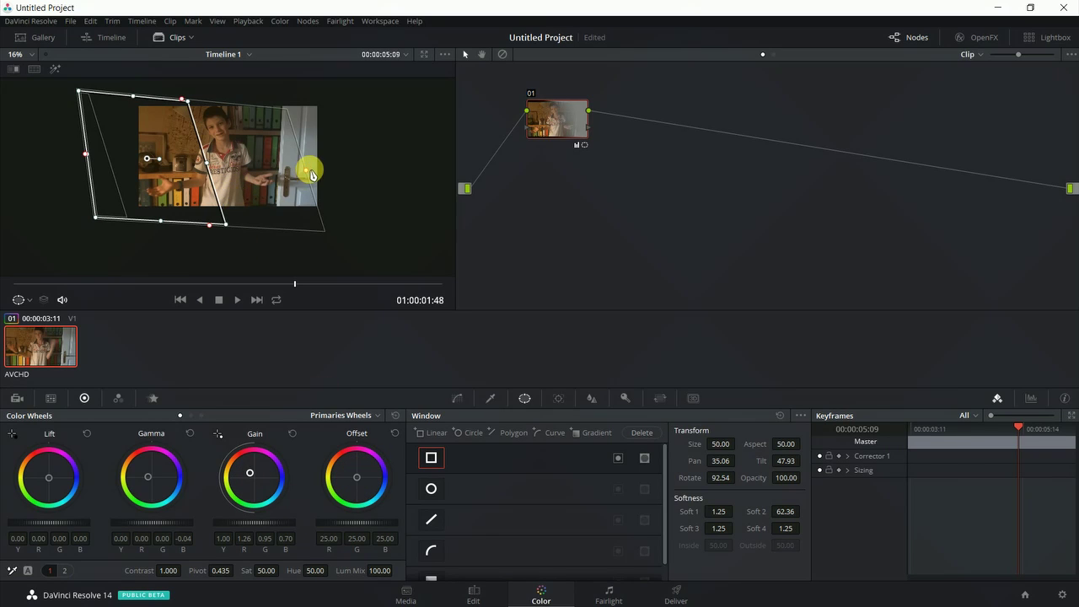
{"action": "left_click_drag", "start_coordinate": [308, 176], "coordinate": [240, 177]}
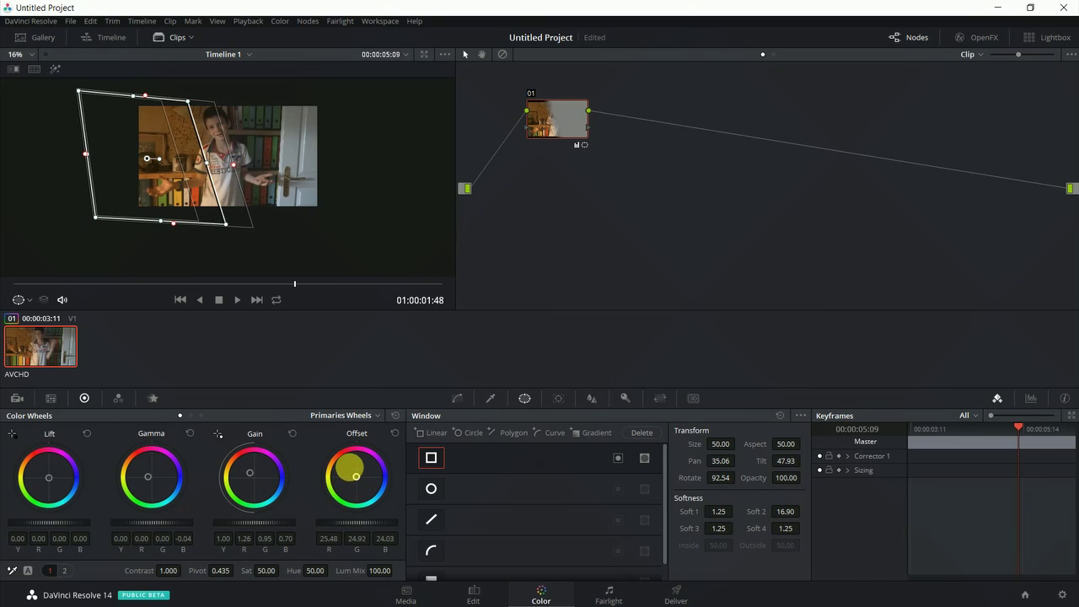
- Grade the windowed area with Offset about 25.69 red, 24.97 green, 20.61 blue and saturation 61.40, and shift the window to about pan 35.91, tilt 48.09
{"action": "left_click_drag", "start_coordinate": [354, 476], "coordinate": [355, 474]}
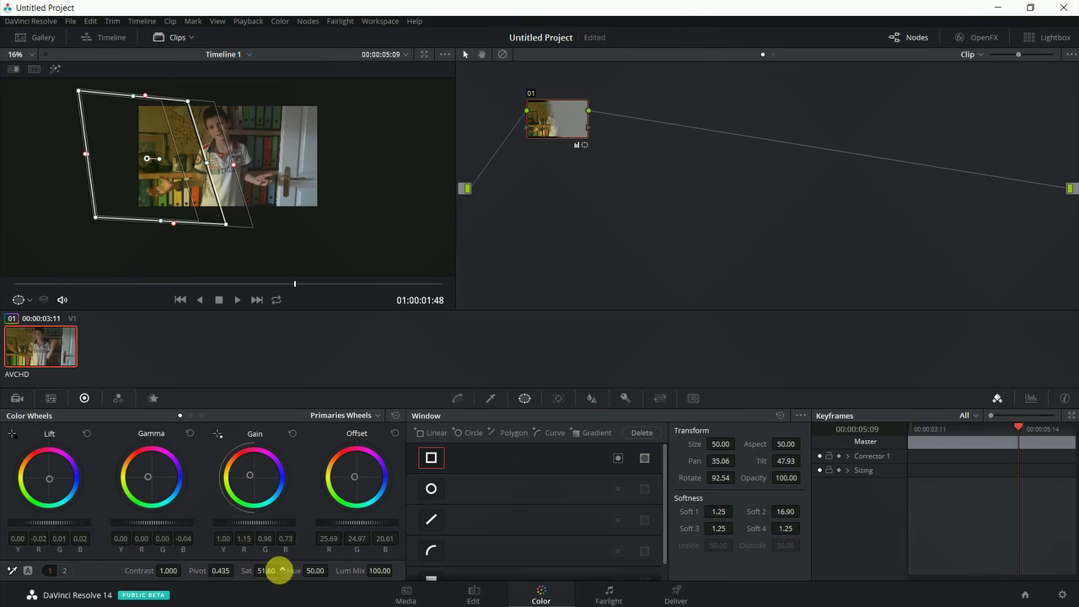
{"action": "left_click_drag", "start_coordinate": [322, 570], "coordinate": [294, 595]}
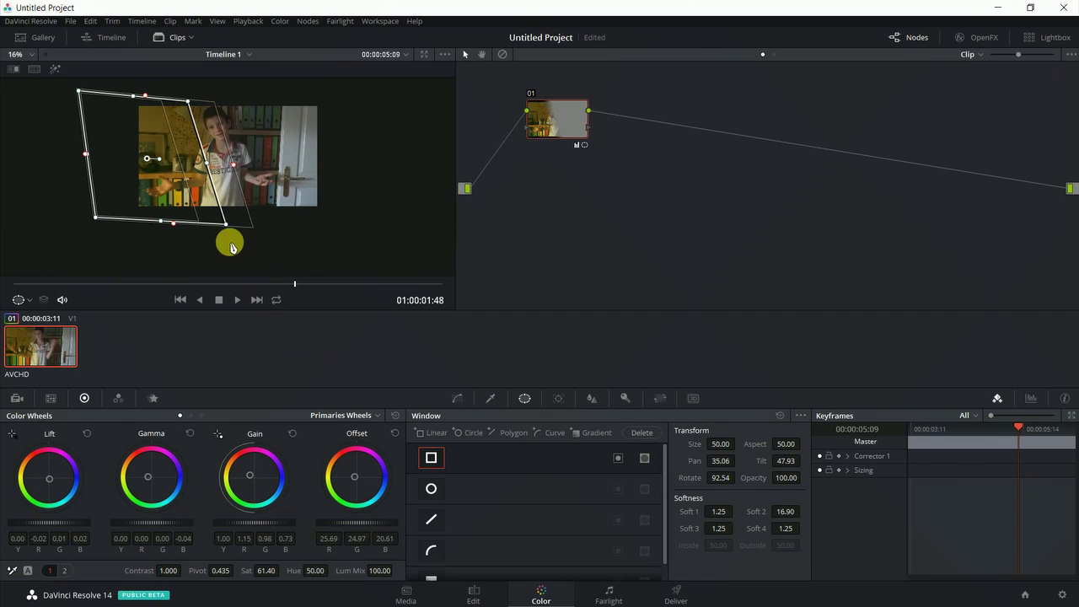
{"action": "left_click_drag", "start_coordinate": [153, 158], "coordinate": [190, 167]}
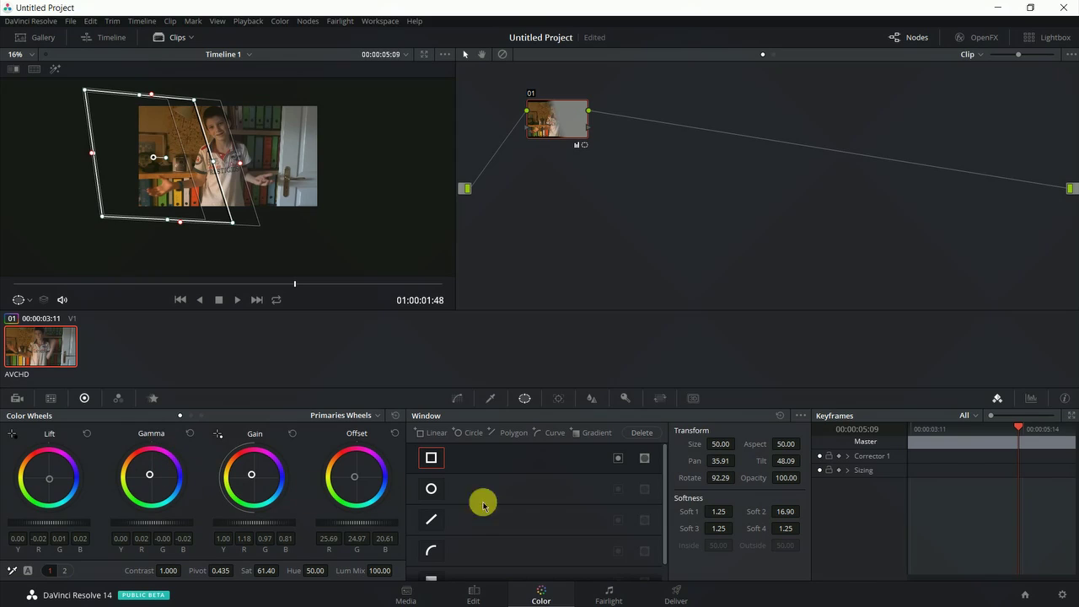
- Look through the available Curves modes up to Sat Vs Sat, and view the window Tracker
{"action": "left_click", "coordinate": [456, 399]}
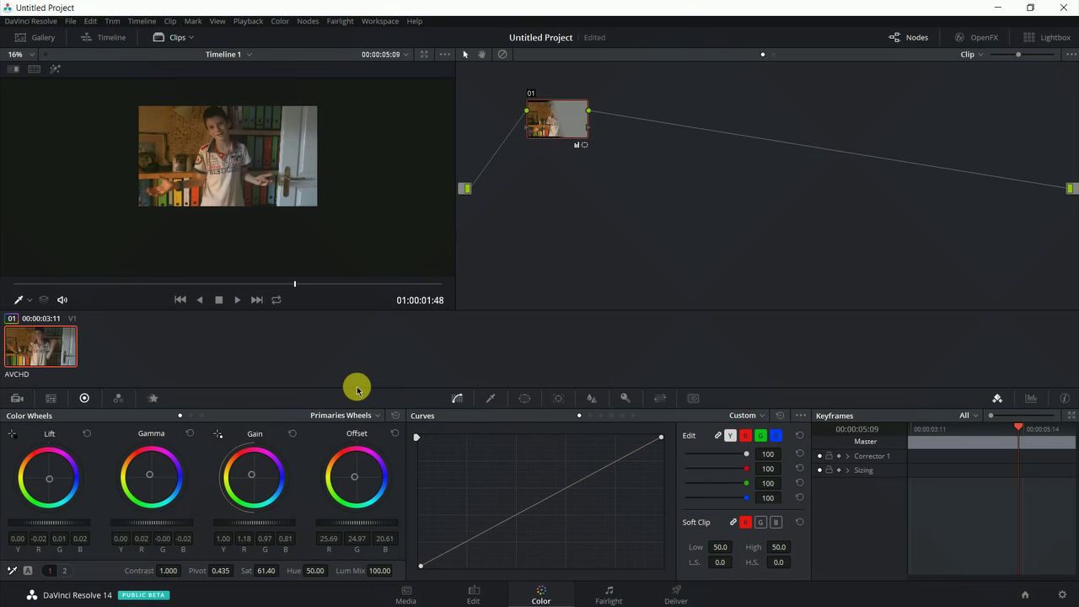
{"action": "left_click", "coordinate": [590, 416]}
{"action": "left_click", "coordinate": [601, 415]}
{"action": "left_click", "coordinate": [612, 416]}
{"action": "left_click", "coordinate": [622, 416]}
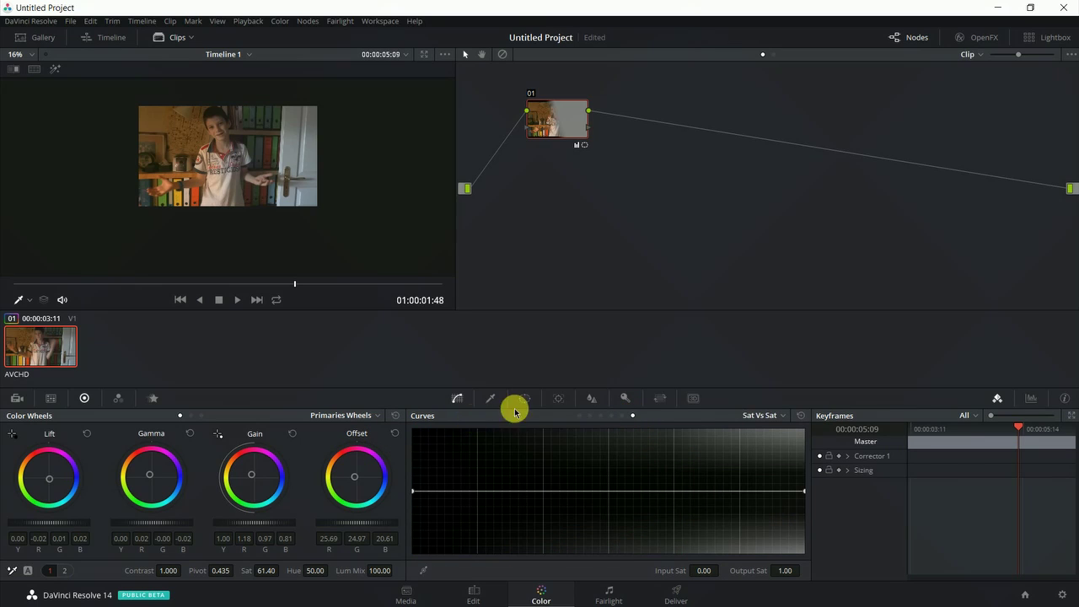
{"action": "left_click", "coordinate": [579, 415]}
{"action": "left_click", "coordinate": [559, 401]}
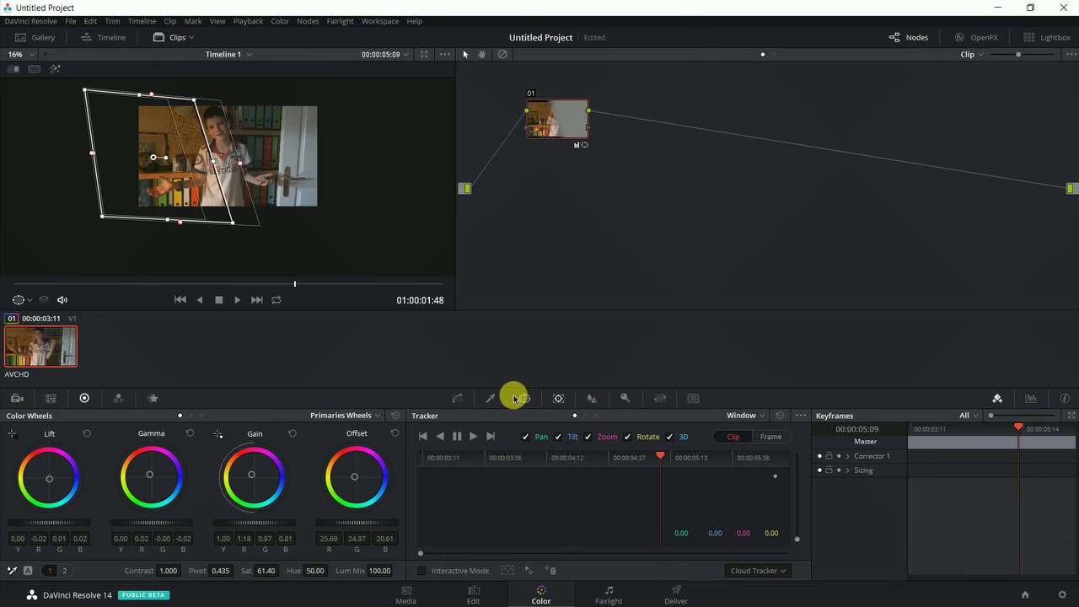
- Try inverting the linear window and toggling its mask mode, and restore both options
{"action": "left_click", "coordinate": [518, 398]}
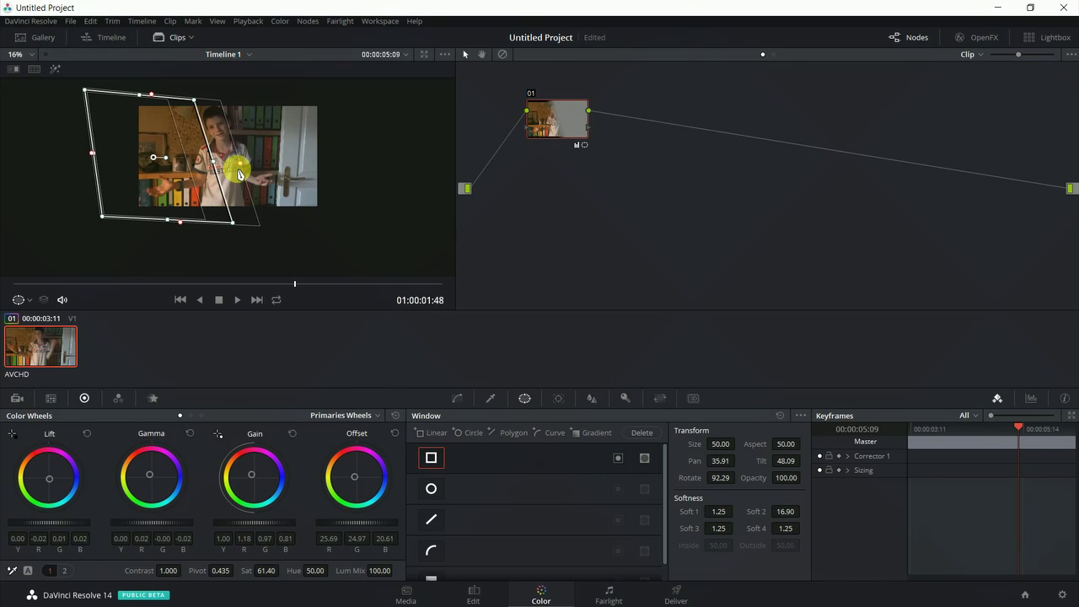
{"action": "left_click", "coordinate": [617, 458]}
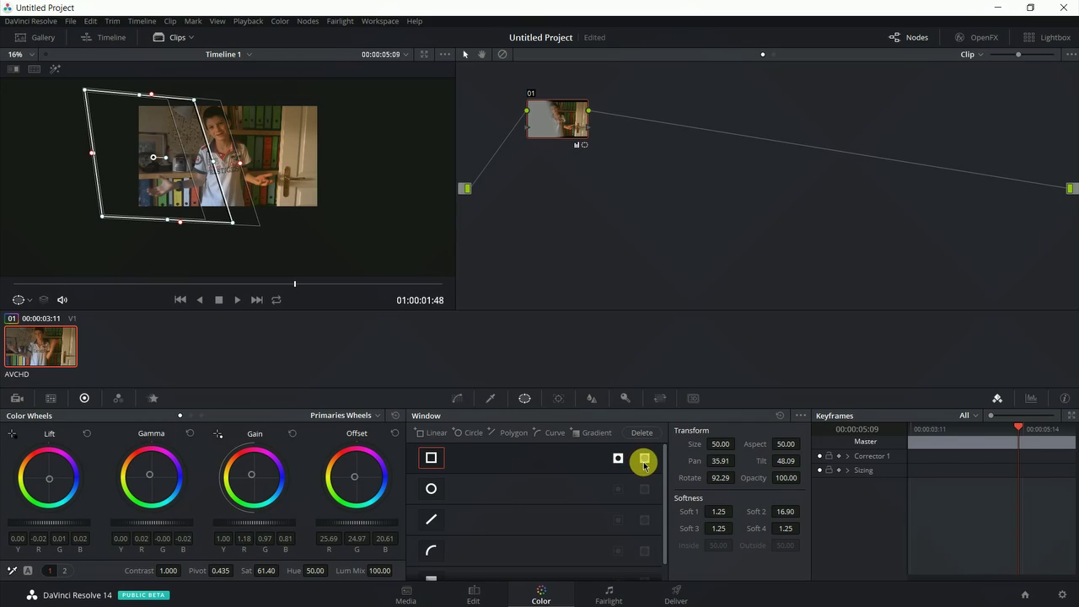
{"action": "left_click", "coordinate": [644, 460]}
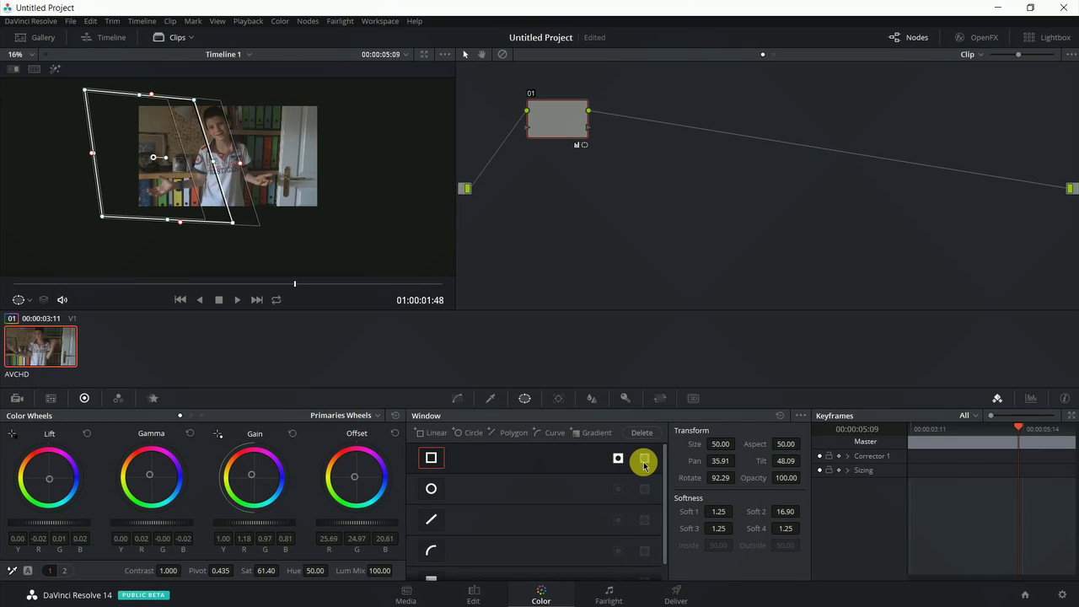
{"action": "left_click", "coordinate": [645, 460]}
{"action": "left_click", "coordinate": [646, 461]}
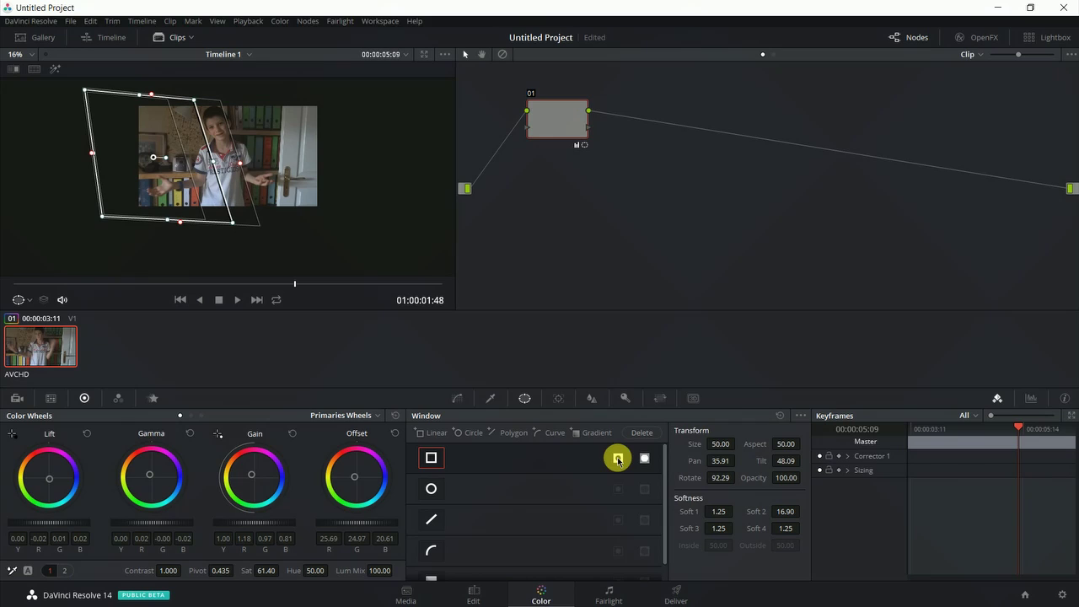
{"action": "left_click", "coordinate": [618, 460]}
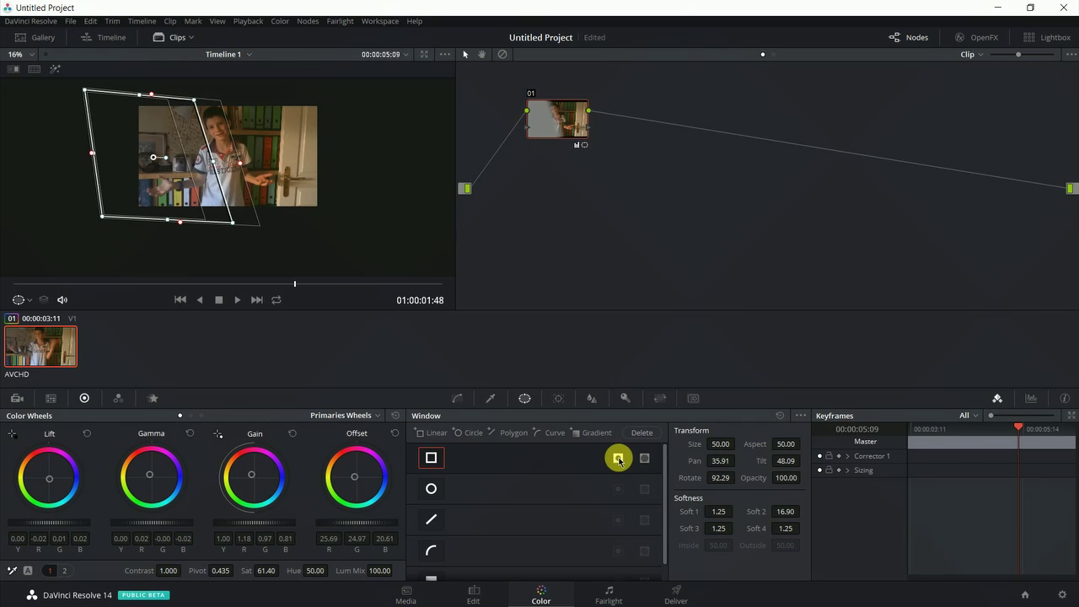
{"action": "left_click", "coordinate": [618, 460]}
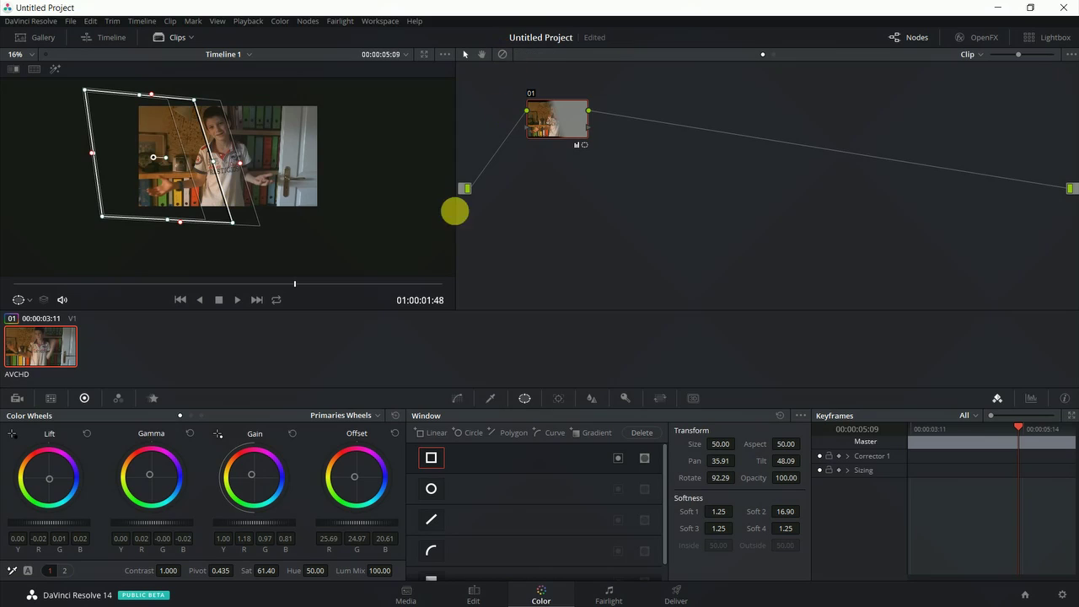
- Hide the window outline and compare the picture with all grades bypassed and enabled
{"action": "left_click", "coordinate": [456, 398]}
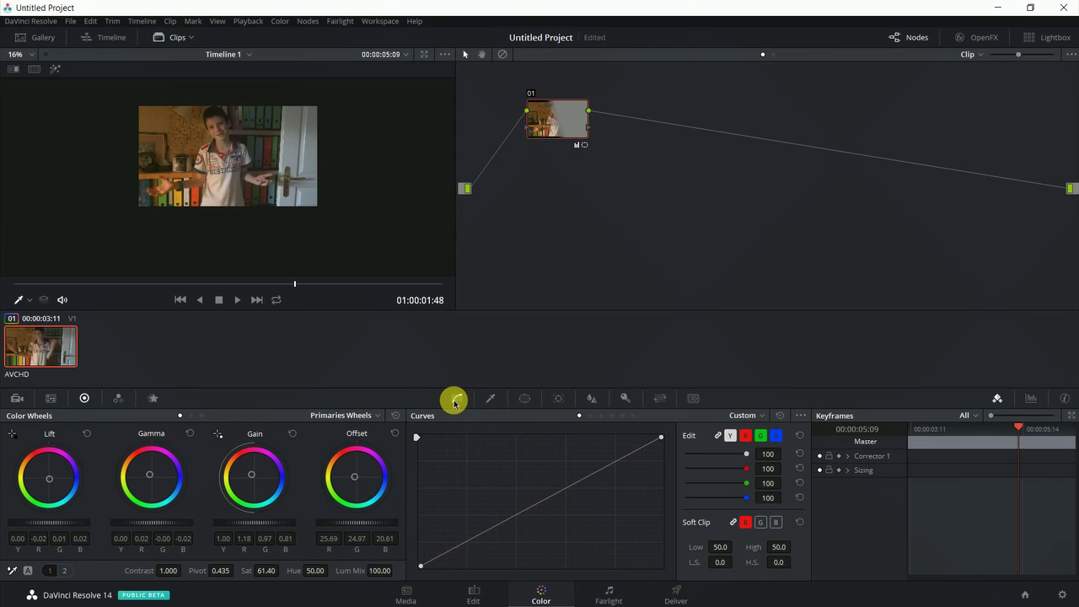
{"action": "left_click", "coordinate": [503, 54]}
{"action": "left_click", "coordinate": [504, 54]}
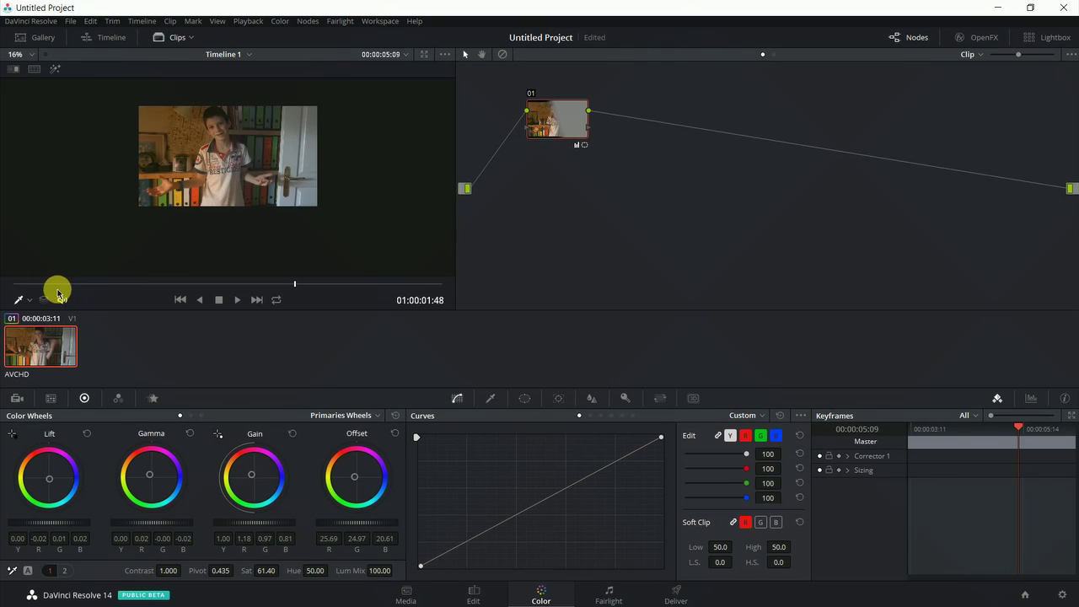
- Move the playhead to the start of the clip and show the graded picture full screen
{"action": "left_click_drag", "start_coordinate": [34, 283], "coordinate": [18, 283]}
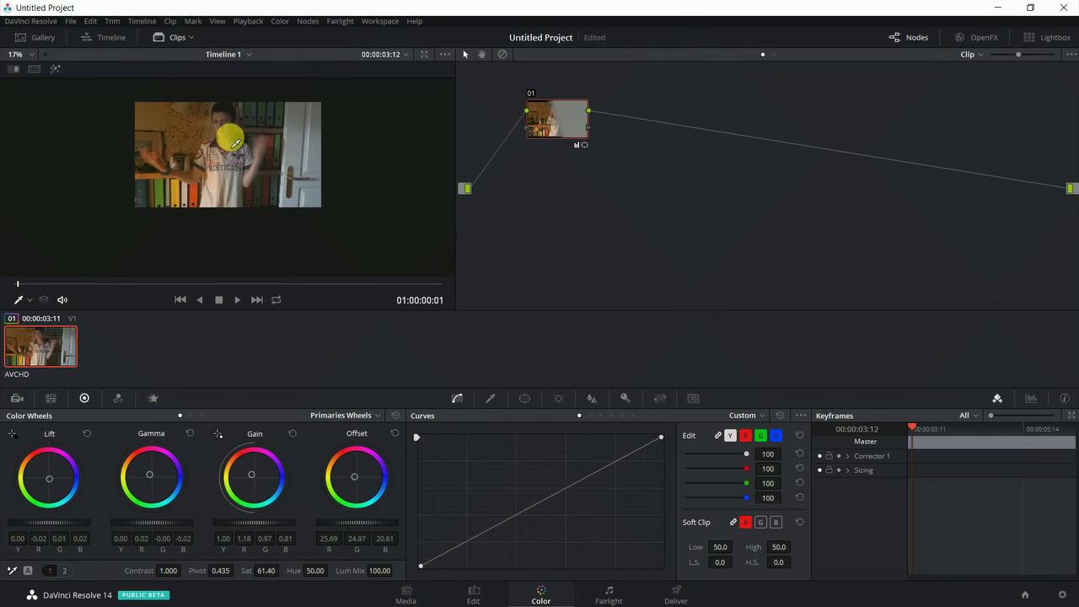
{"action": "scroll", "coordinate": [235, 144], "scroll_direction": "up", "scroll_amount": 3}
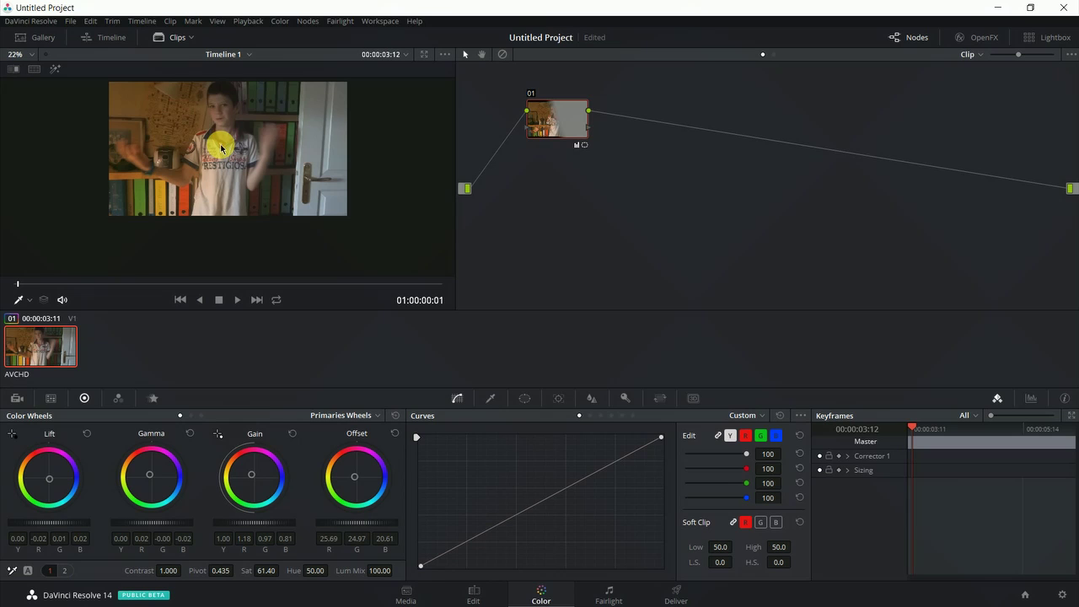
{"action": "key", "text": "ctrl+f"}
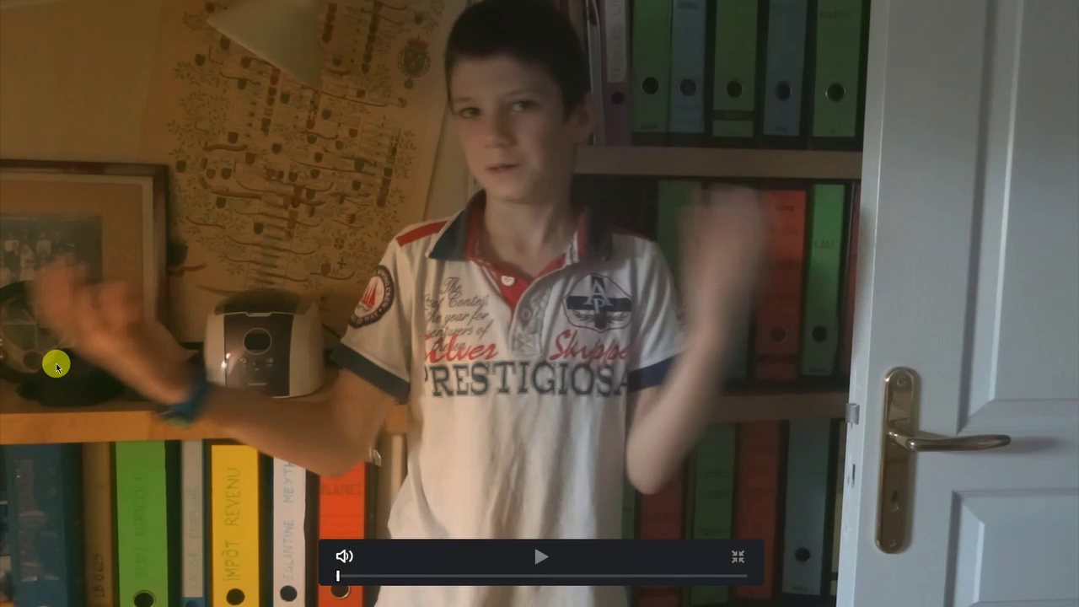